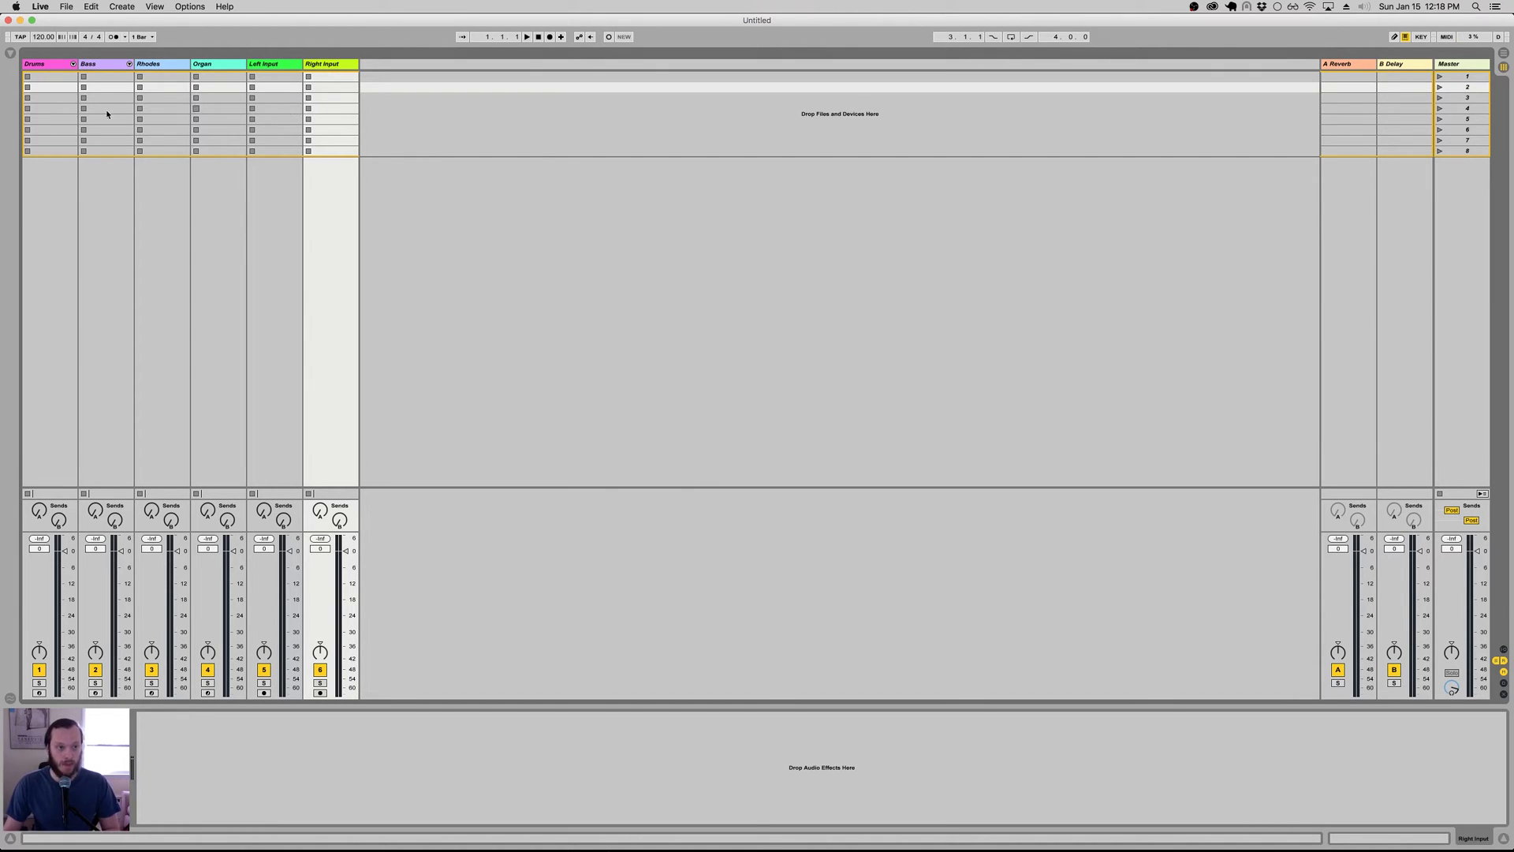
# Inspect the Drums, Bass, Rhodes and Organ device chains in turn, ending on Organ's Kontakt 5.
pyautogui.click(54, 66)
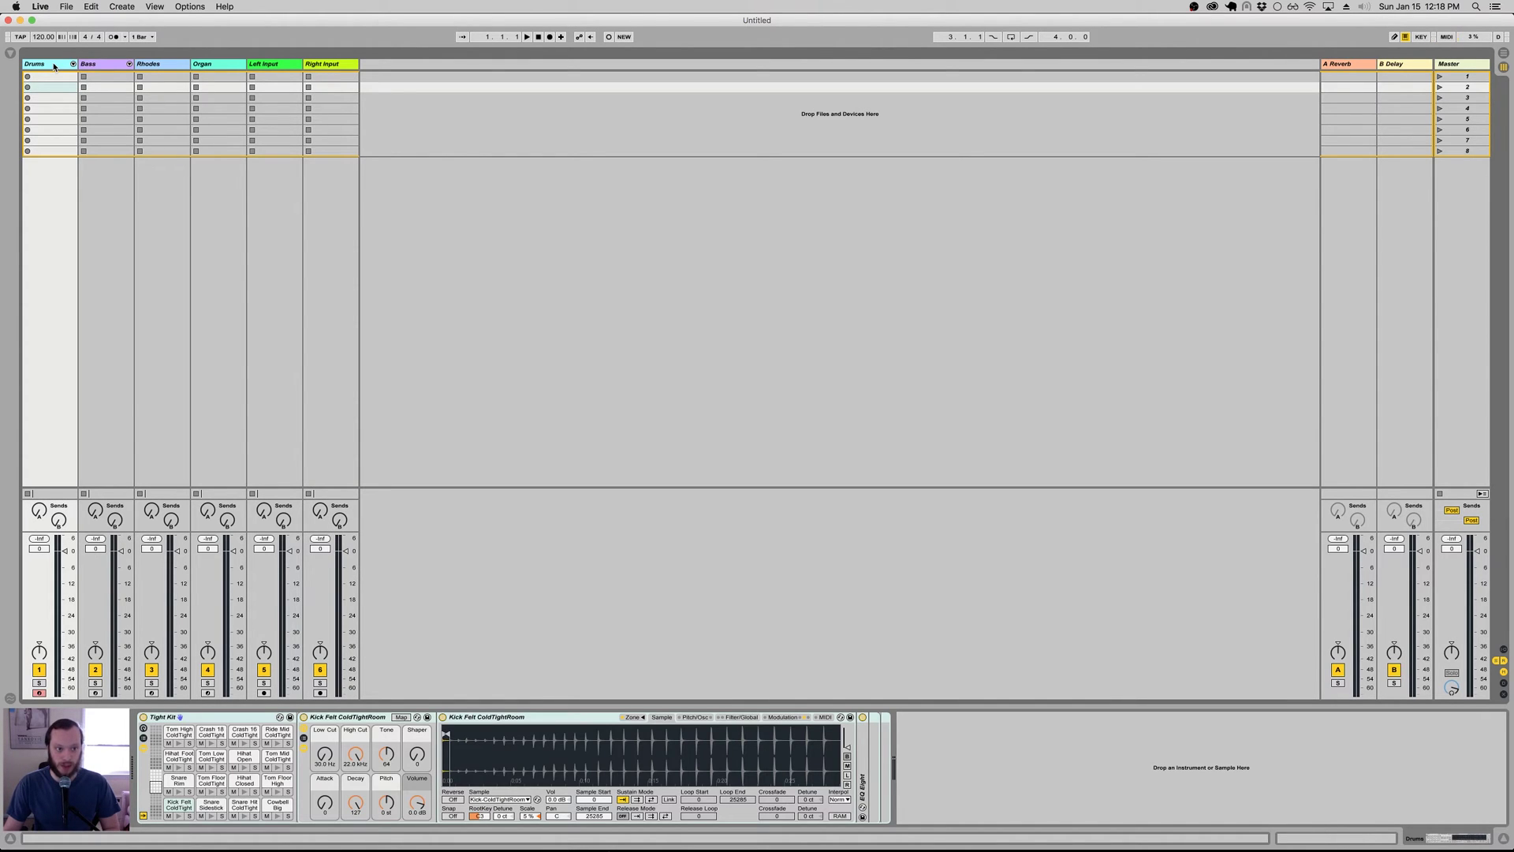
pyautogui.click(107, 67)
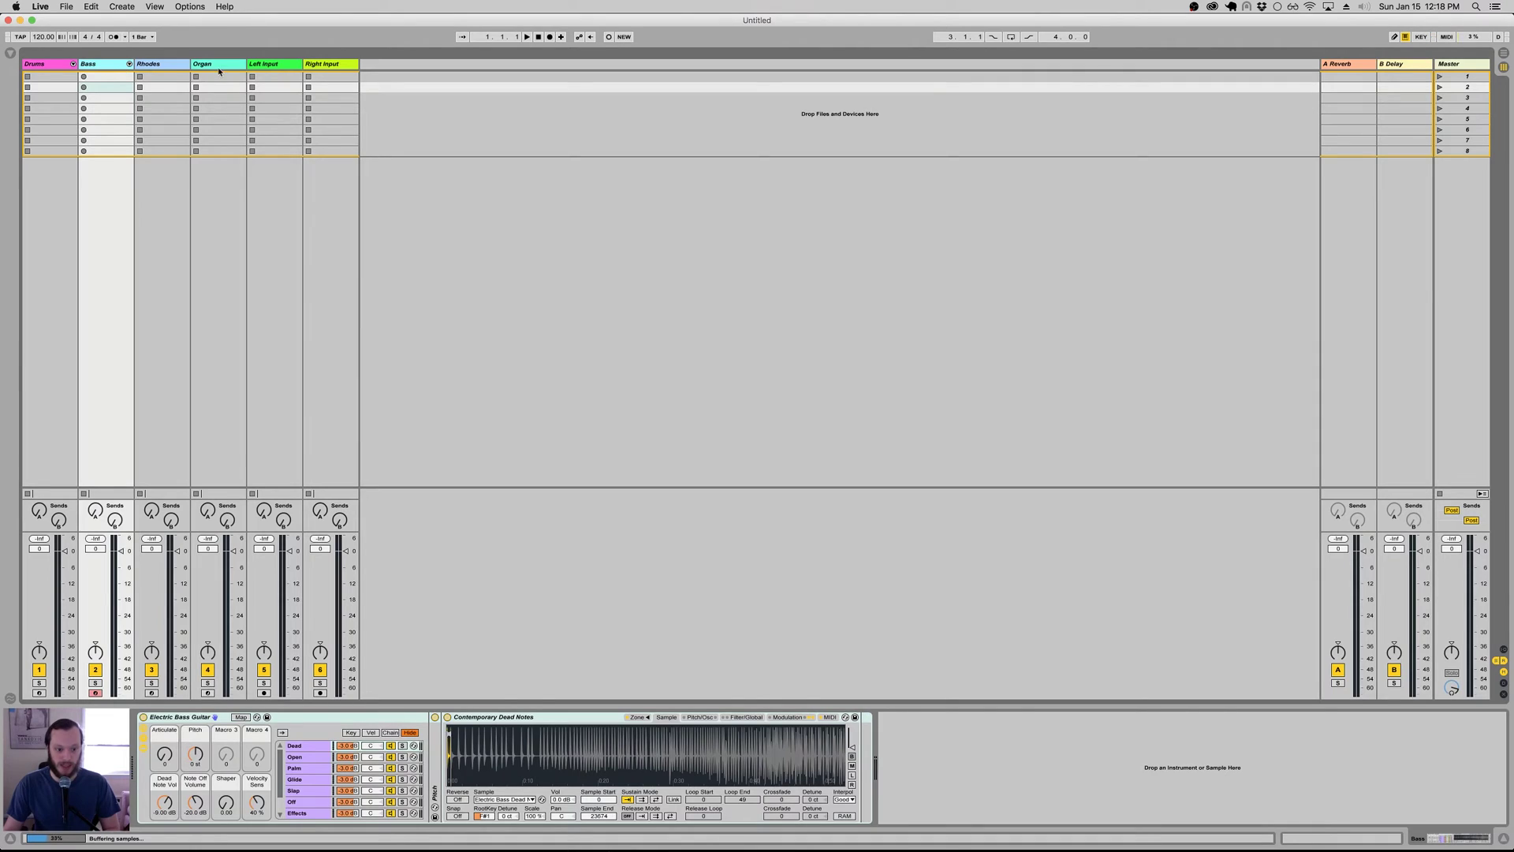
pyautogui.click(160, 67)
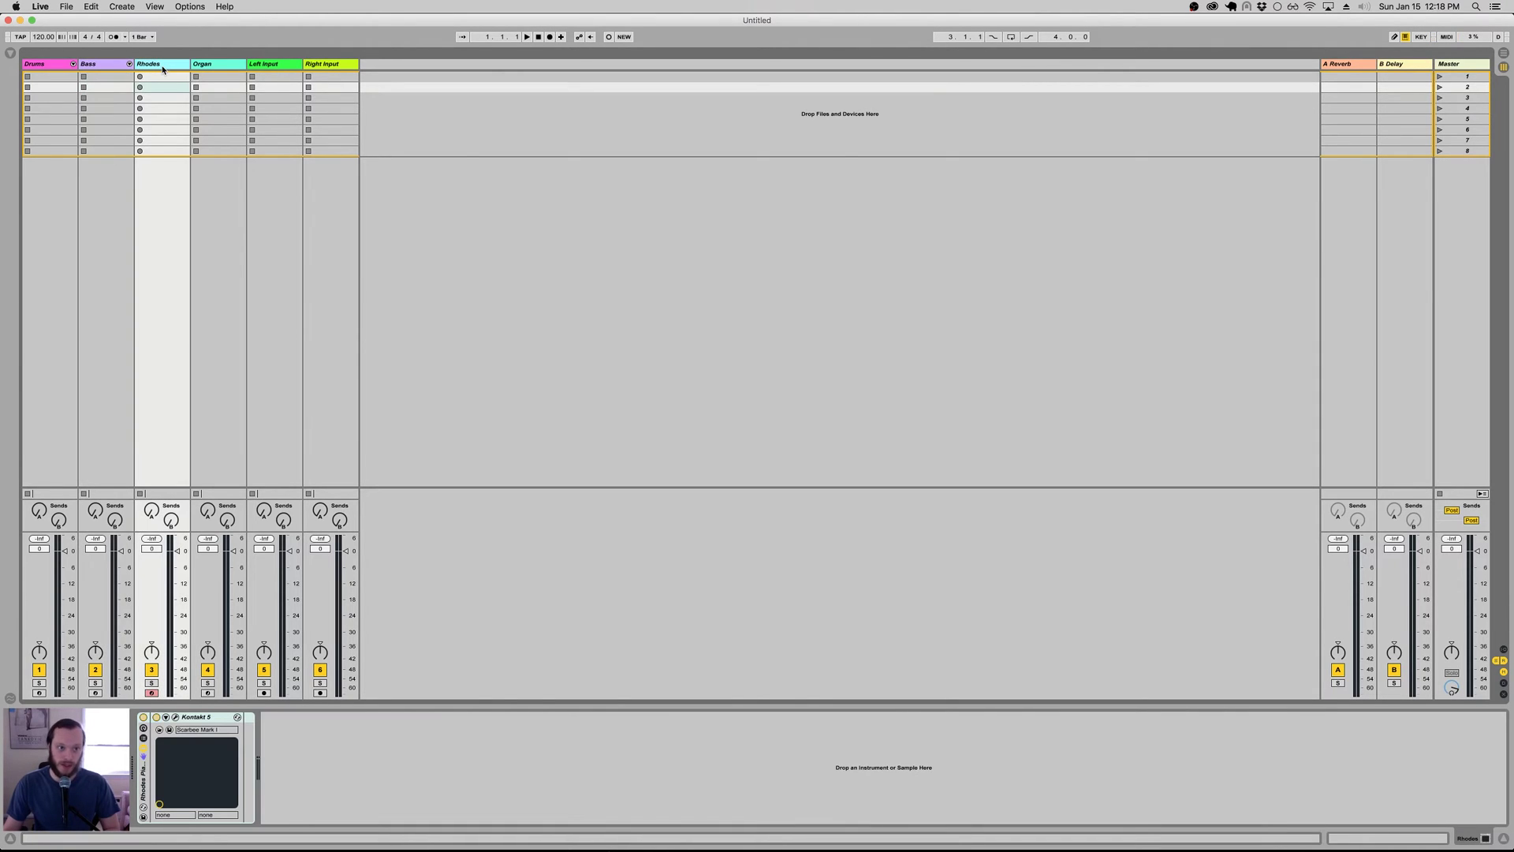
pyautogui.click(215, 69)
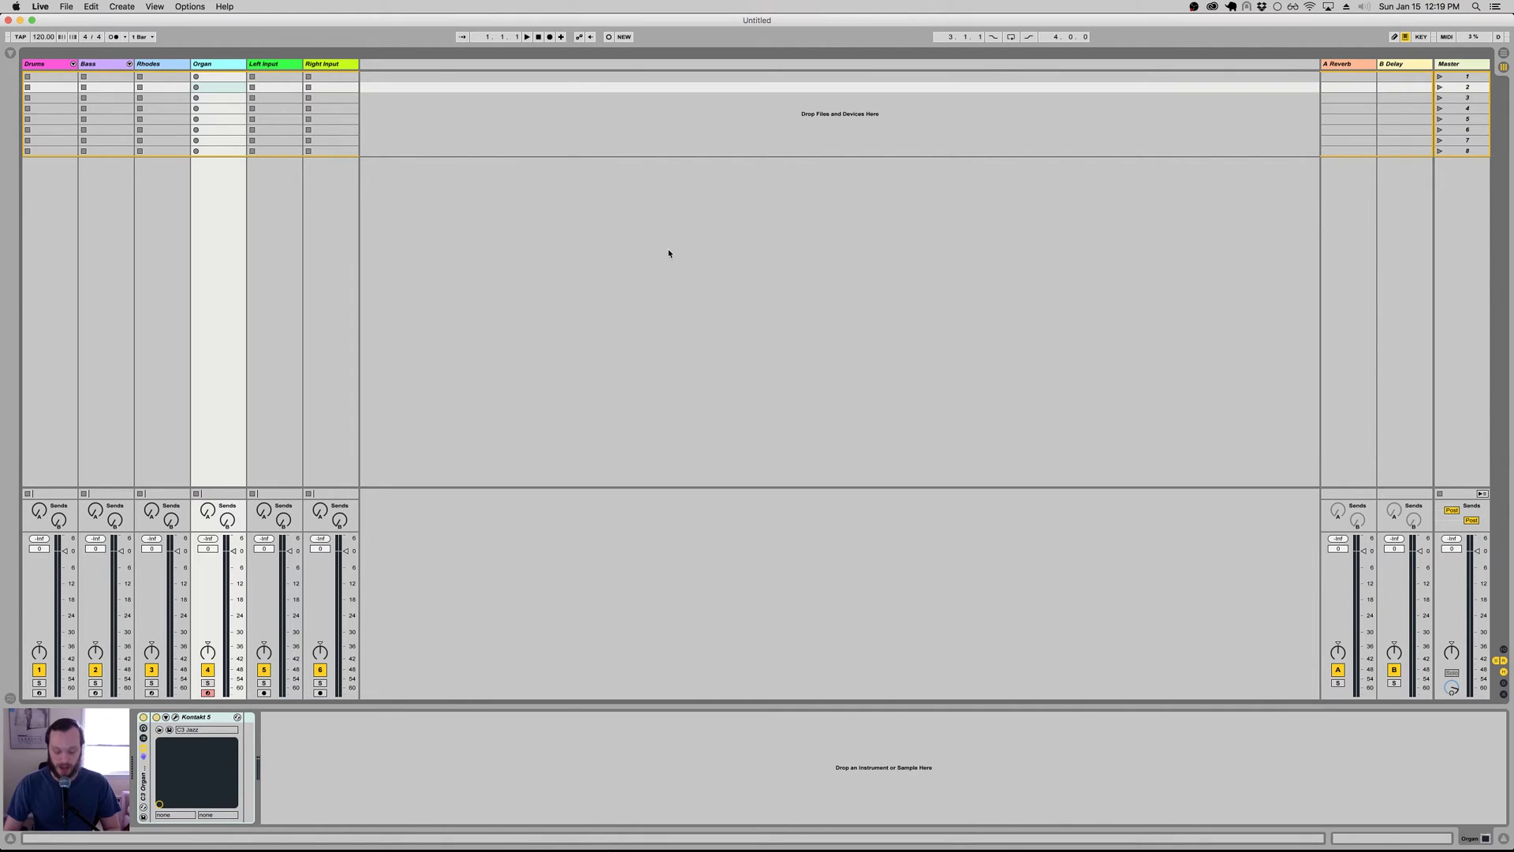
# Bring up Preferences, move its window slightly upward, and glance through the application menus.
pyautogui.press('super+comma')
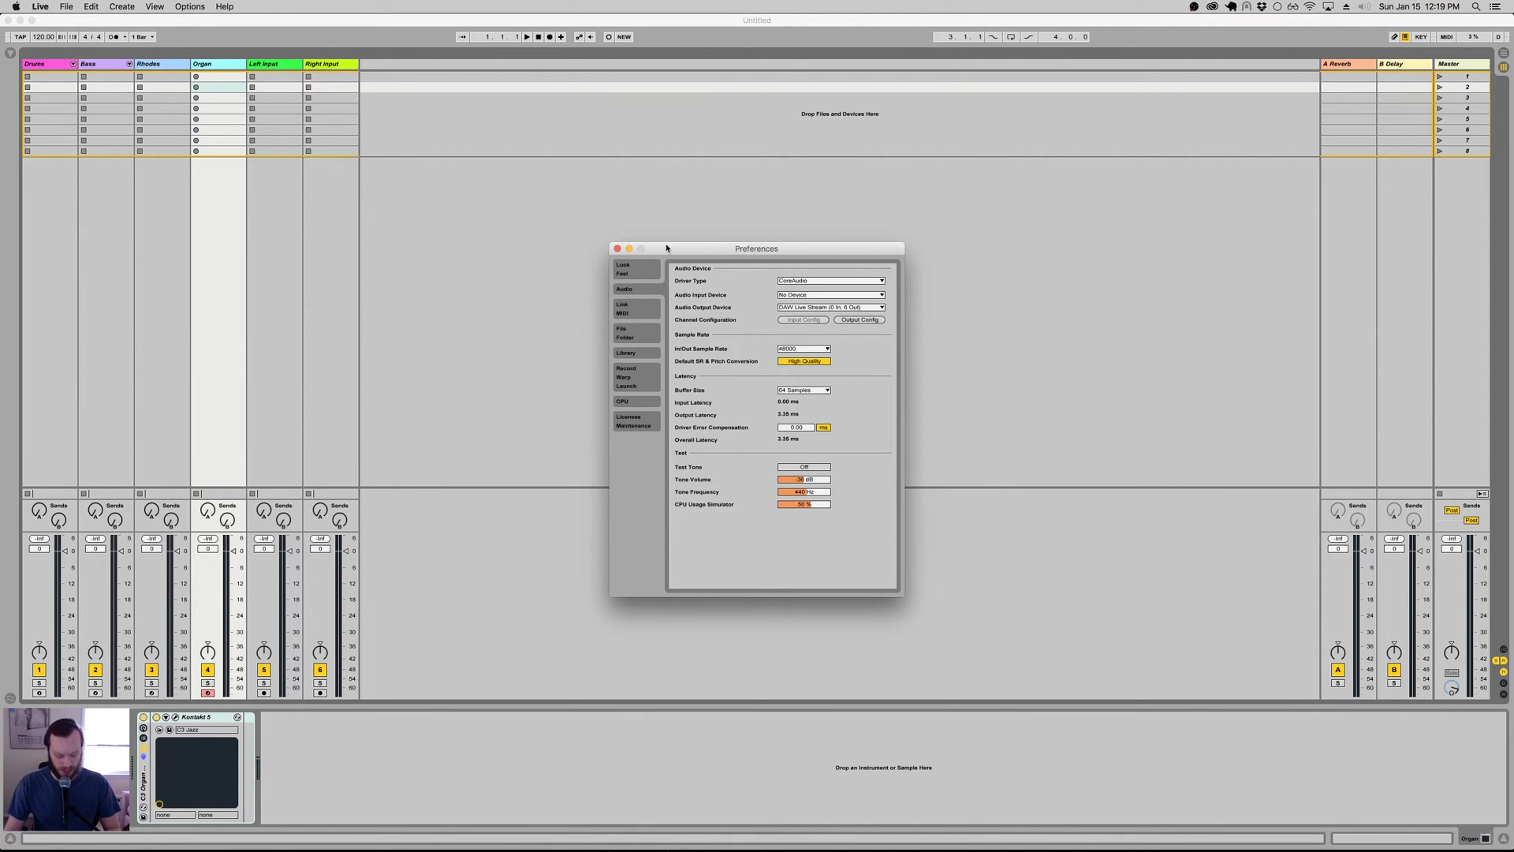
pyautogui.moveTo(666, 247); pyautogui.dragTo(709, 200)
pyautogui.click(66, 6)
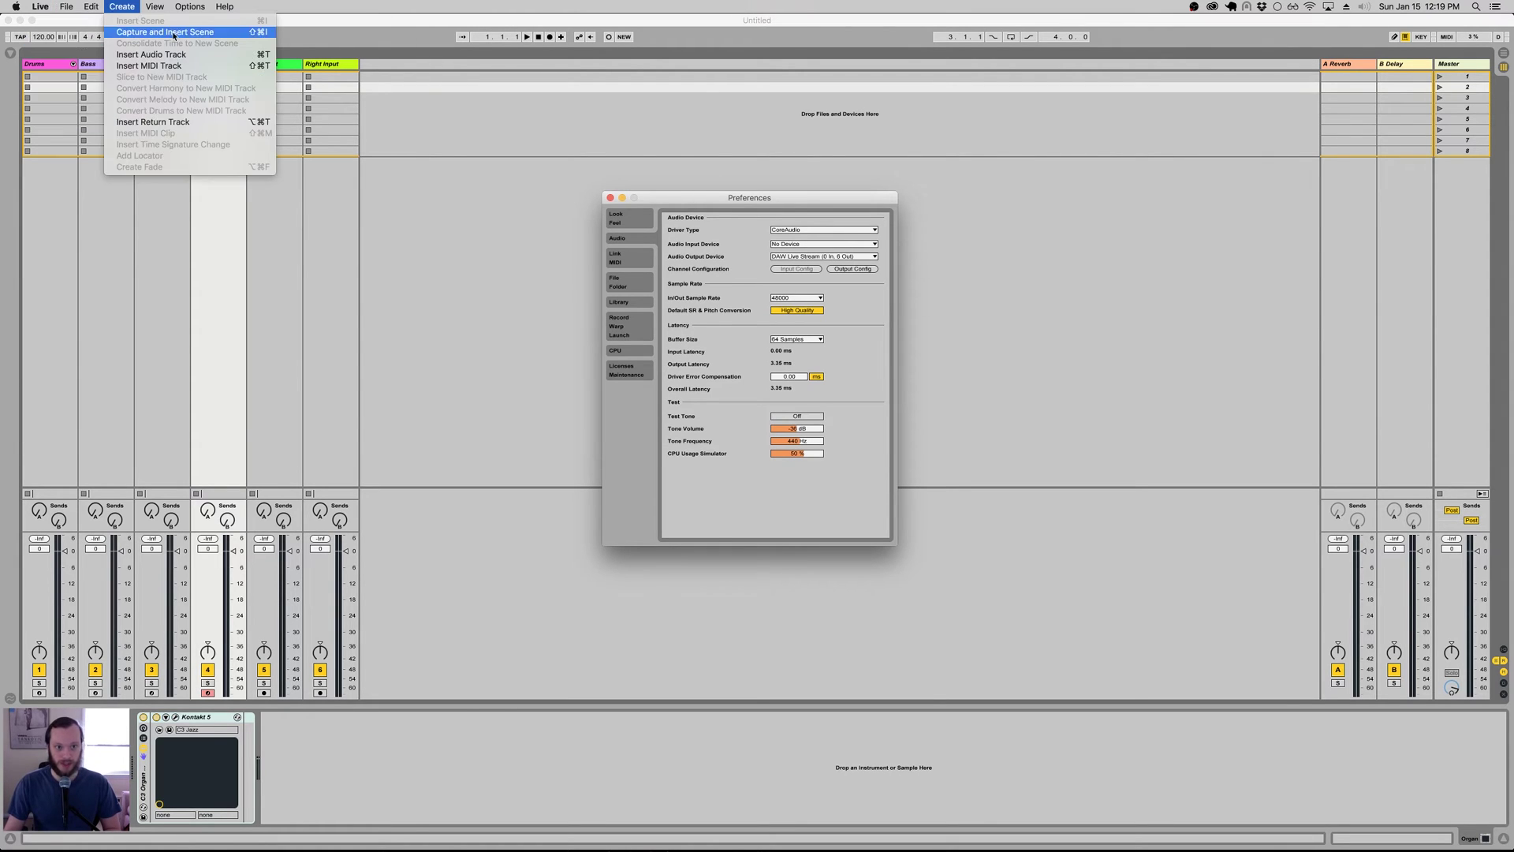
pyautogui.moveTo(66, 6)
pyautogui.click(727, 207)
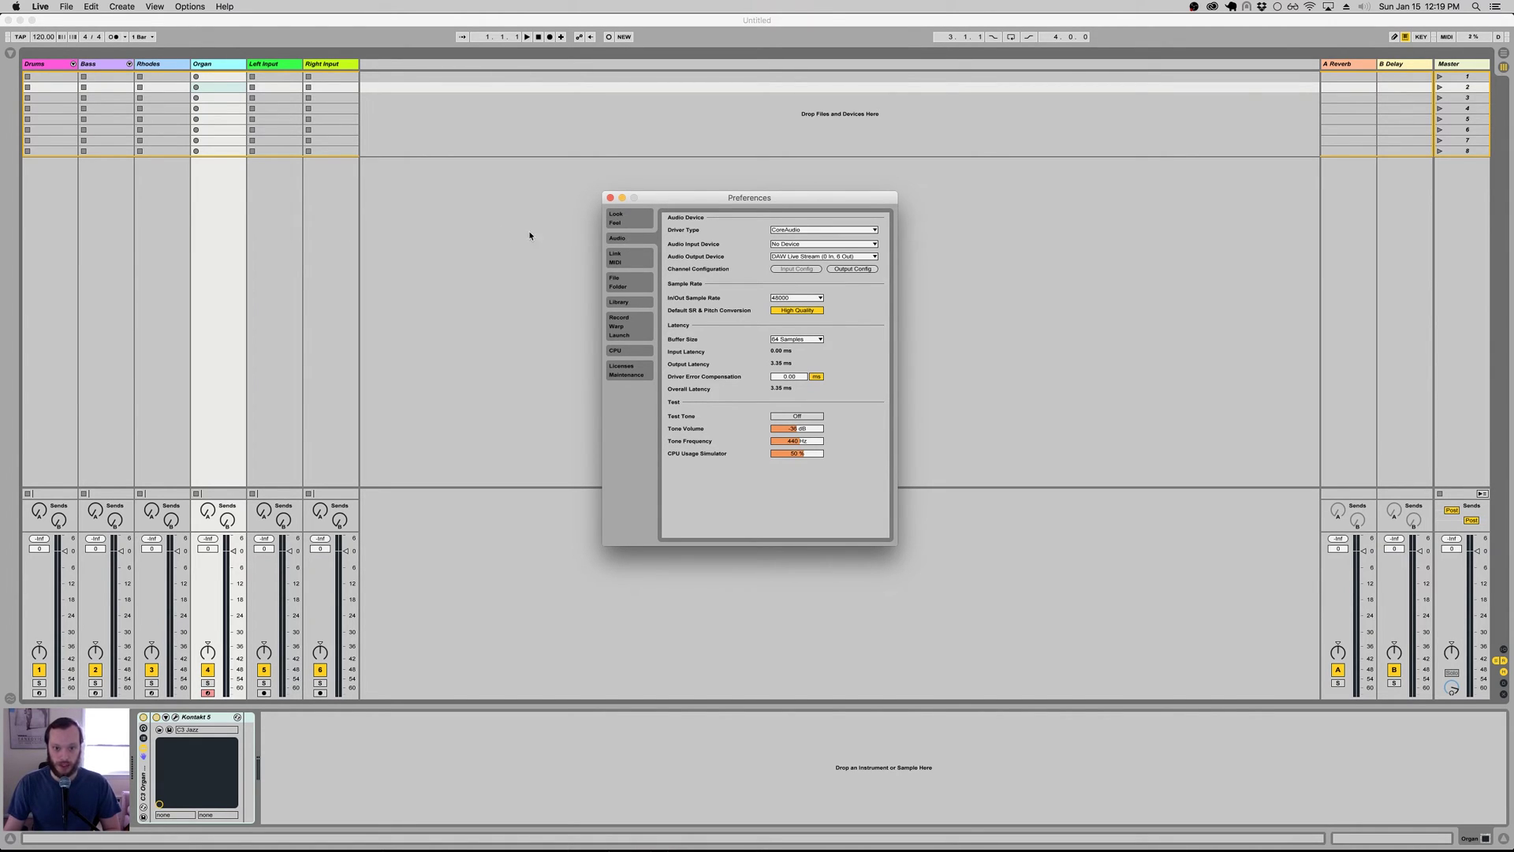
# On the File/Folder page, start saving the current set as default, then cancel the overwrite.
pyautogui.click(623, 284)
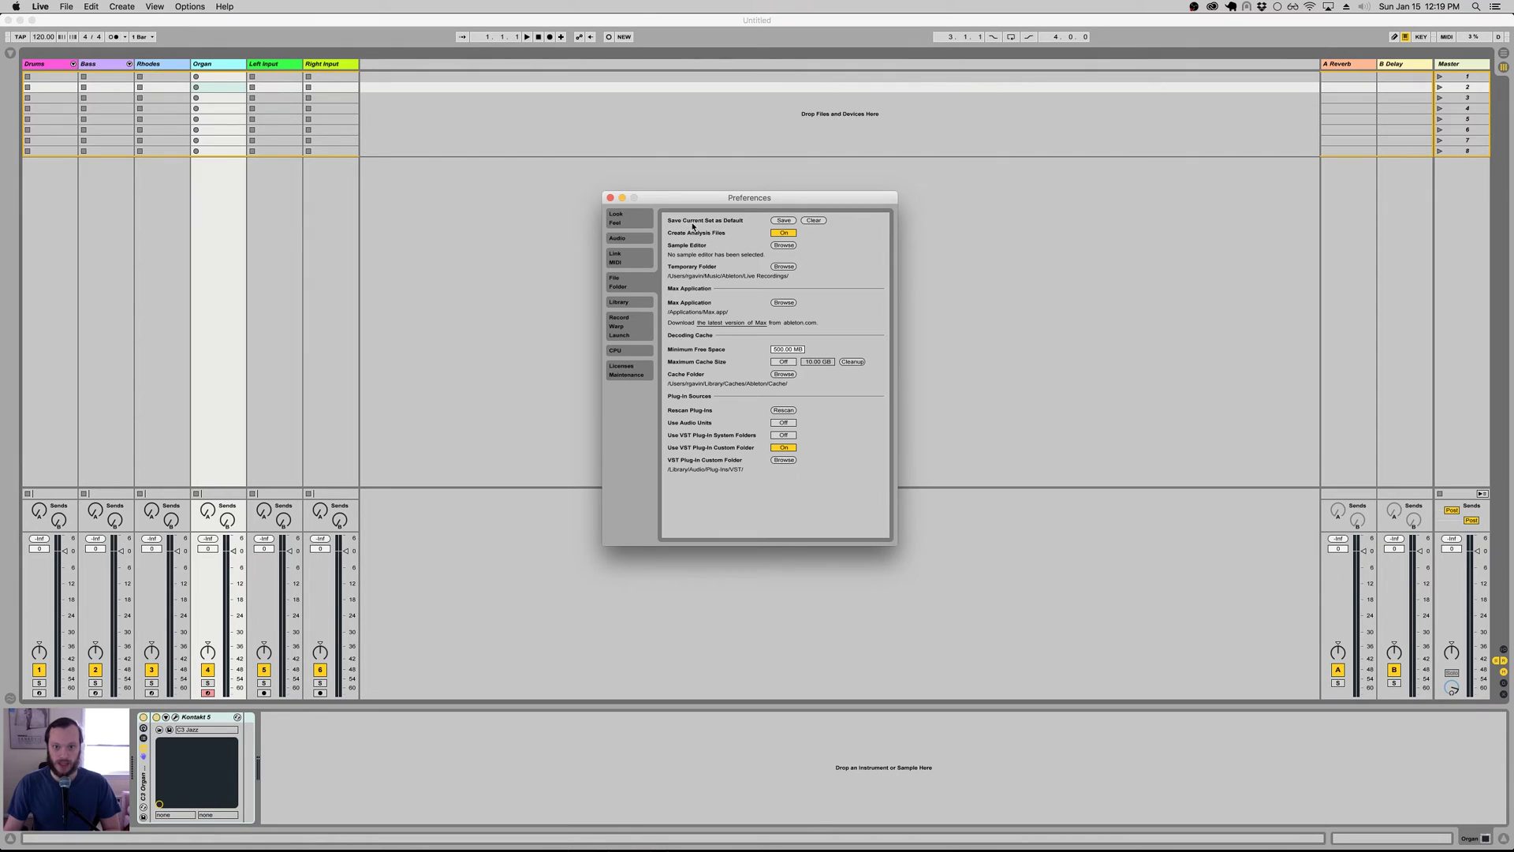
pyautogui.click(784, 221)
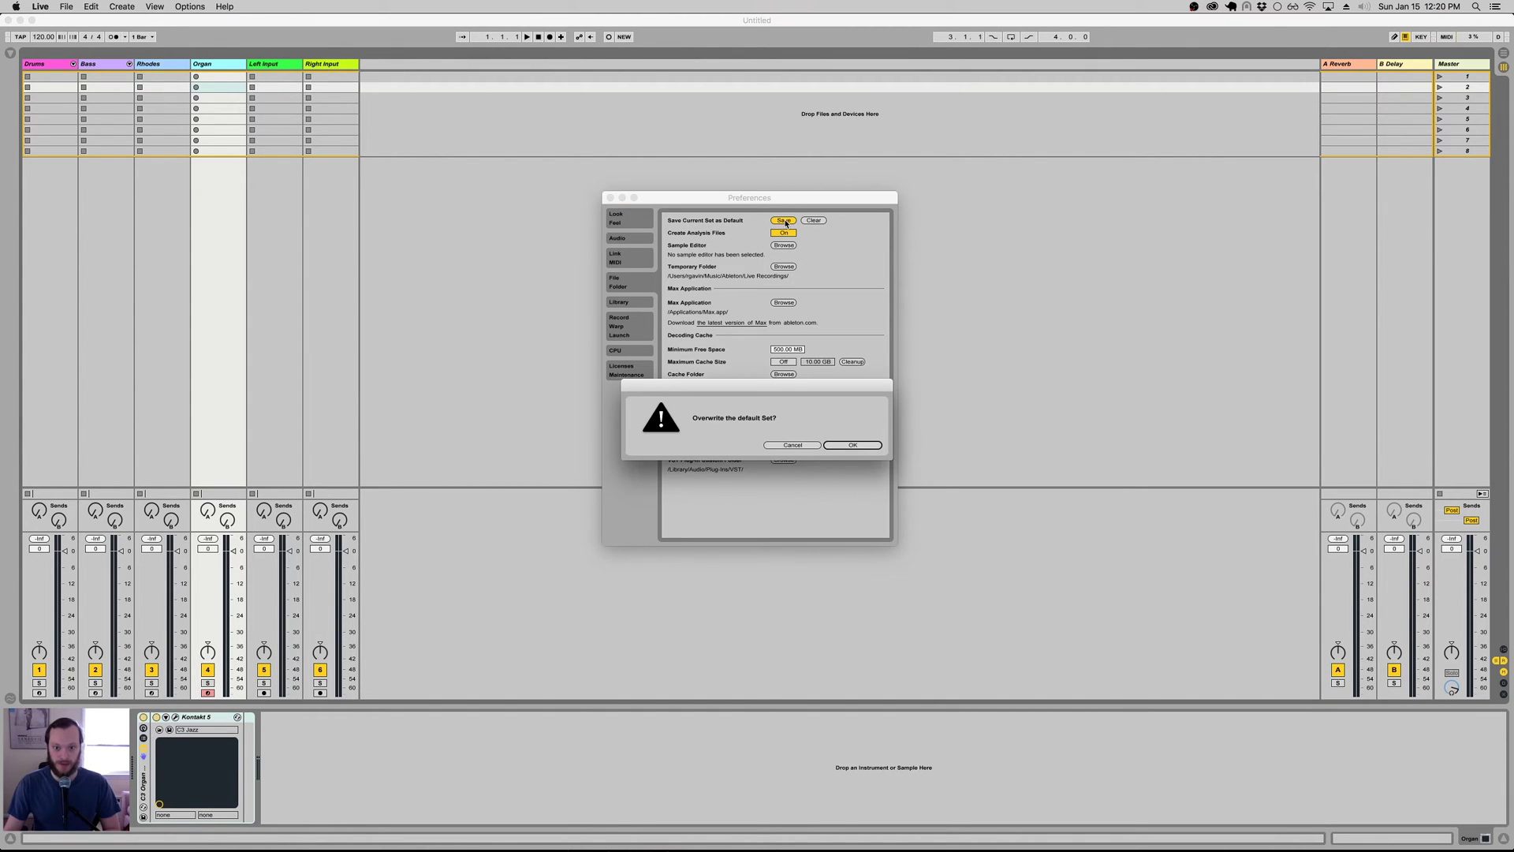
pyautogui.click(793, 446)
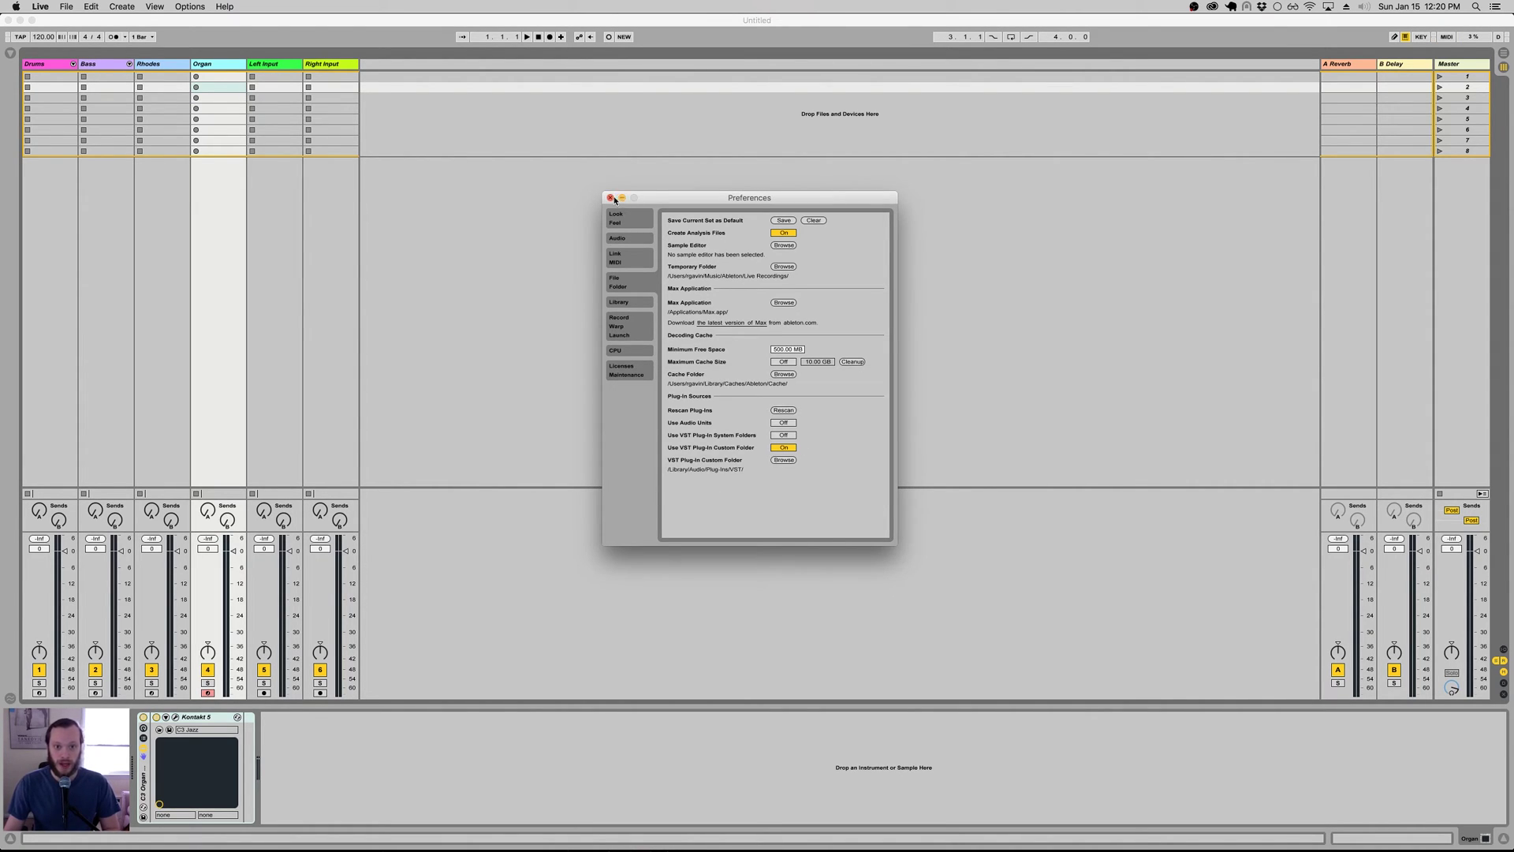
# Close Preferences, add empty MIDI clips to Organ slot 1 and Drums slot 2, then start a new set.
pyautogui.click(611, 198)
pyautogui.click(215, 78)
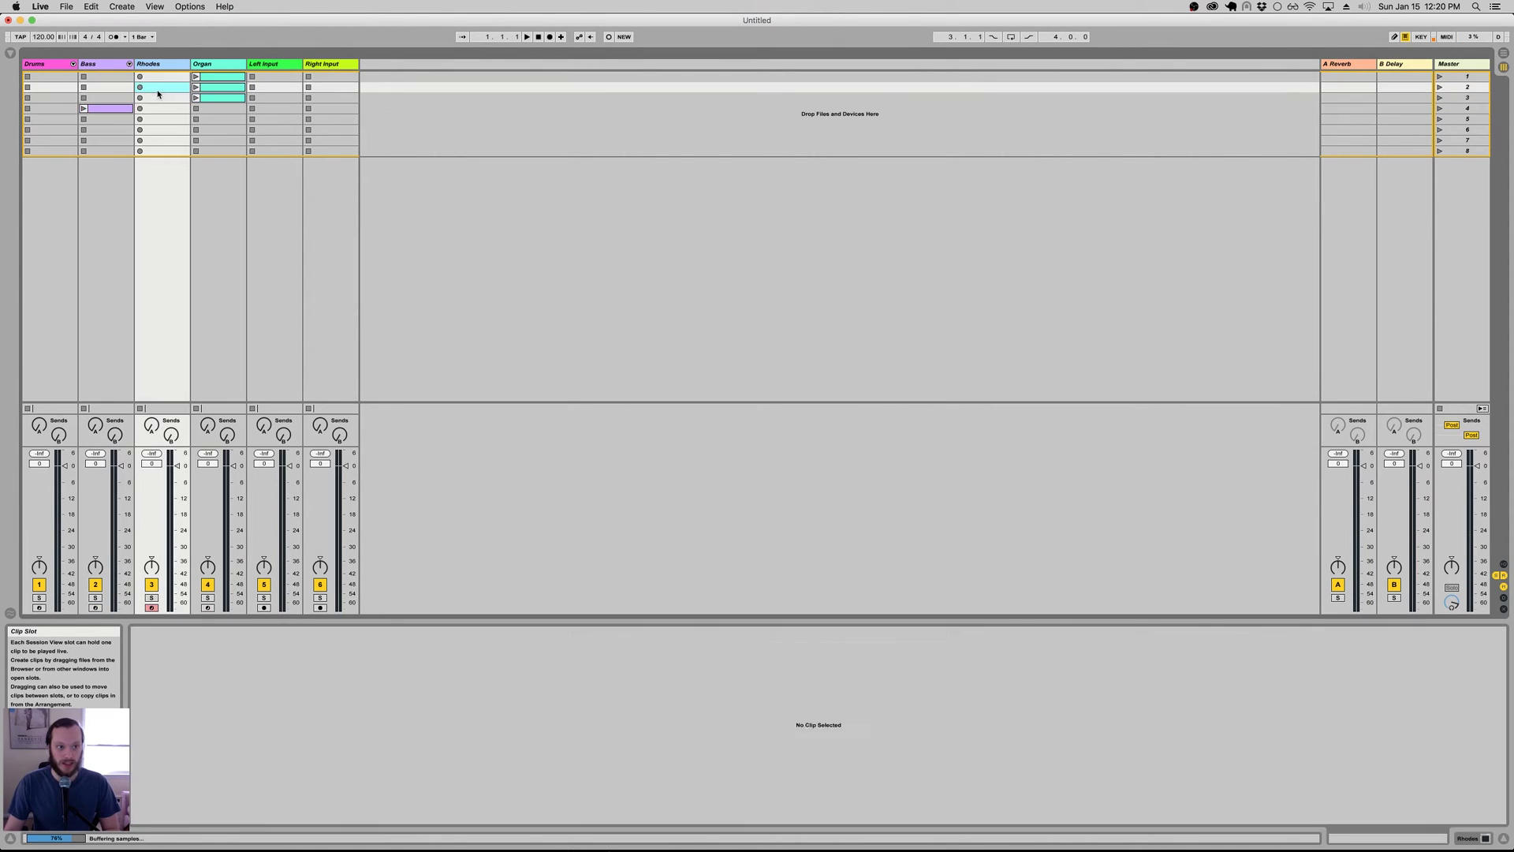
pyautogui.press('super+shift+m')
pyautogui.click(50, 86)
pyautogui.press('super+shift+m')
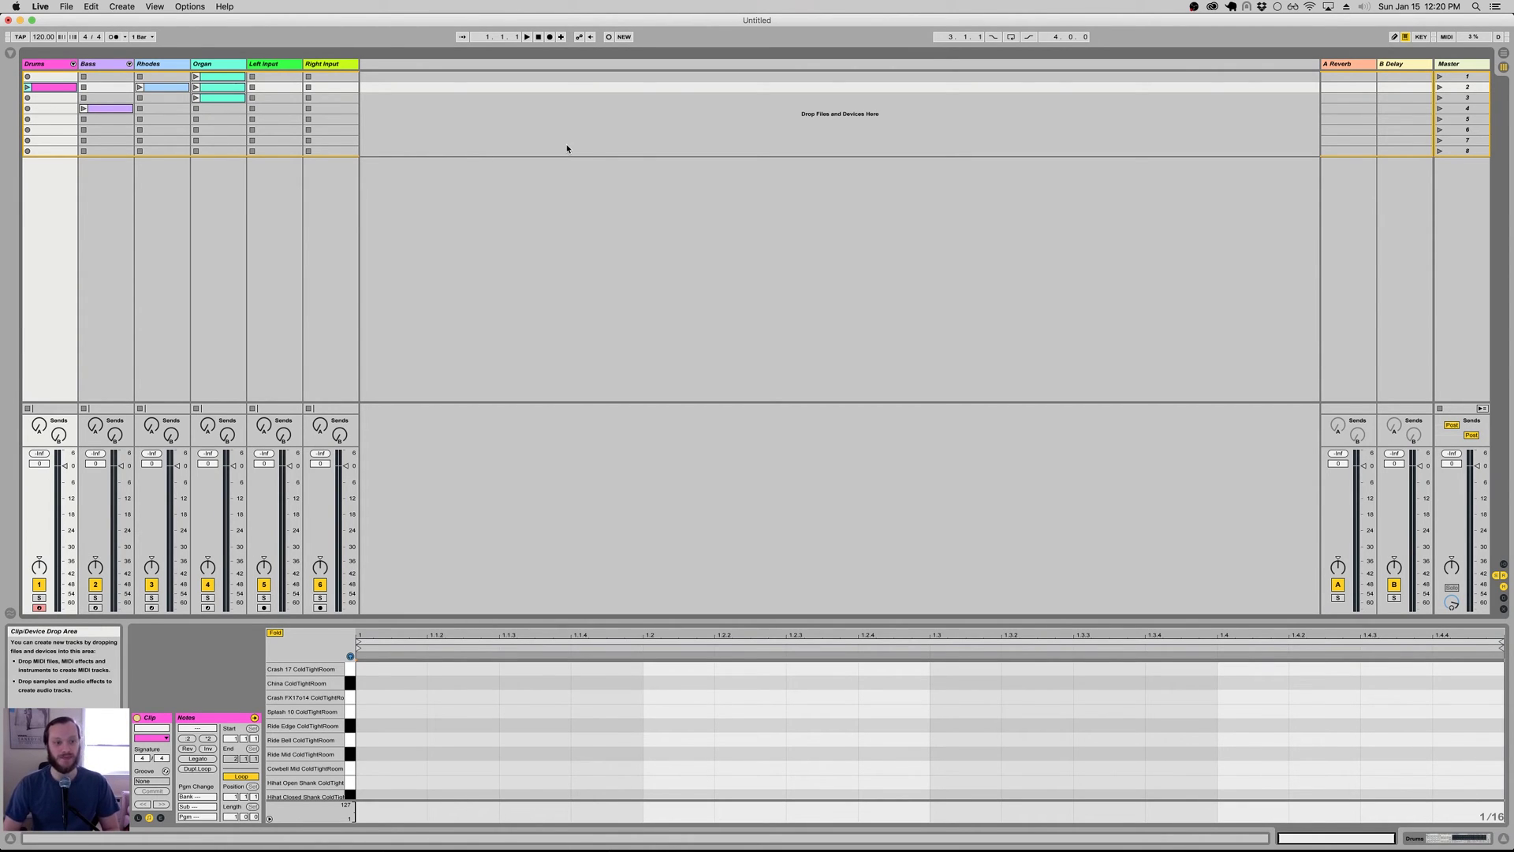
pyautogui.press('super+n')
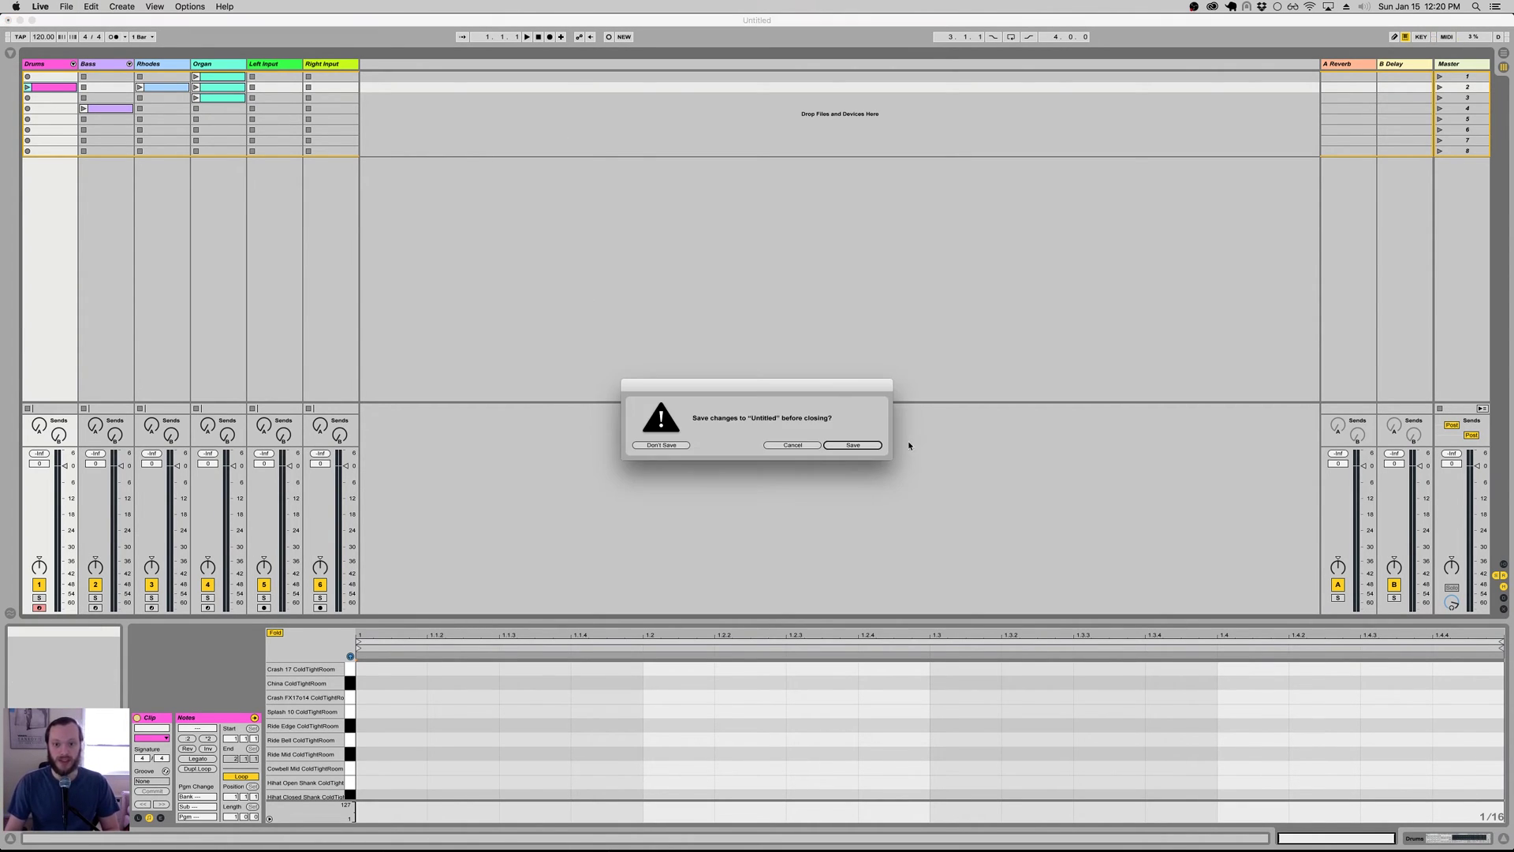
# Discard the untitled set's changes and browse to the User Library's Templates folder.
pyautogui.click(668, 446)
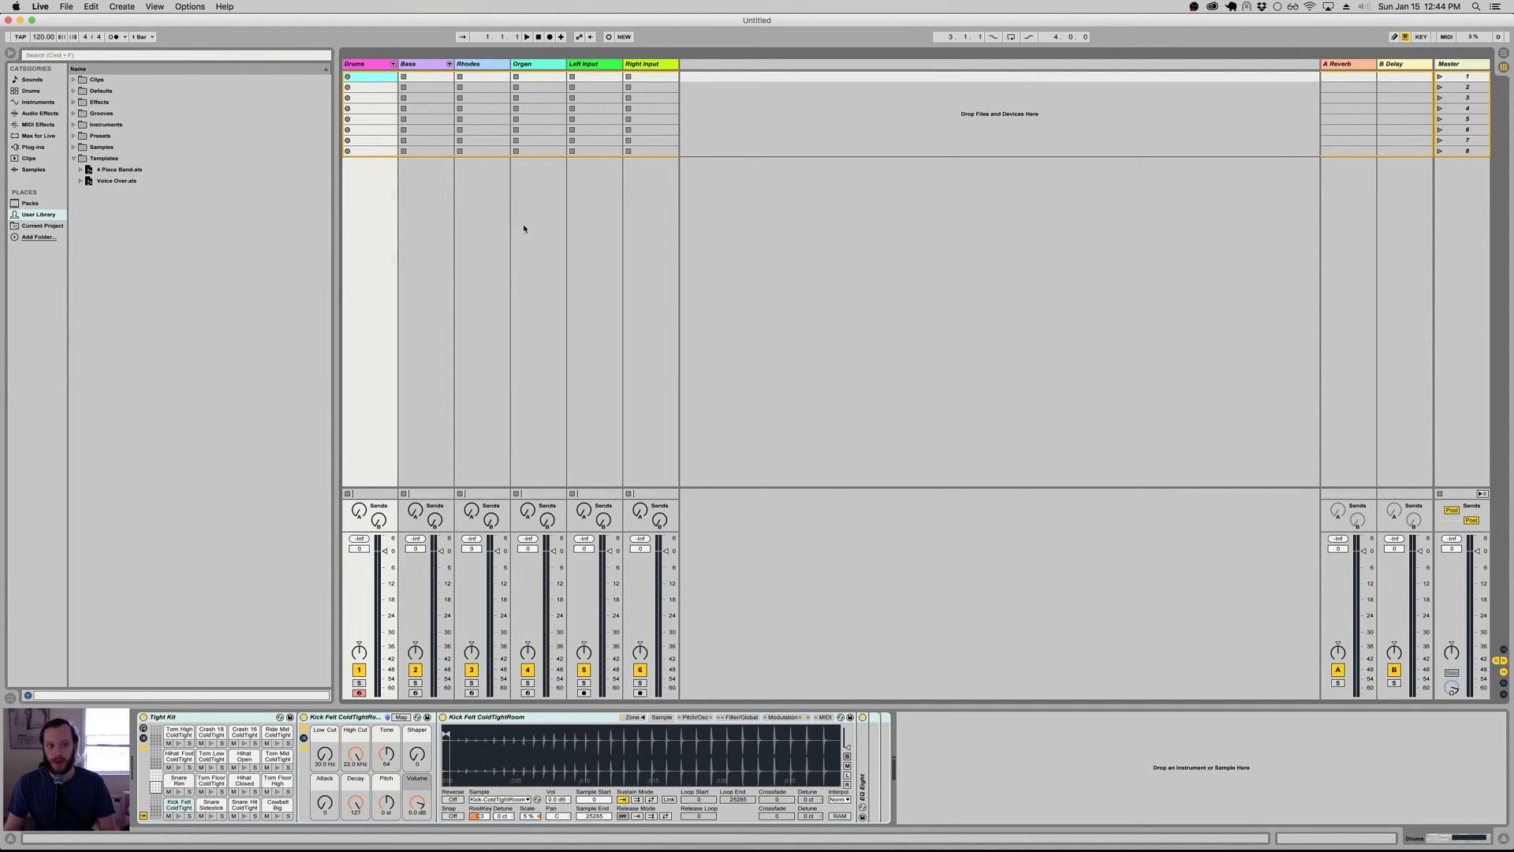
pyautogui.click(45, 215)
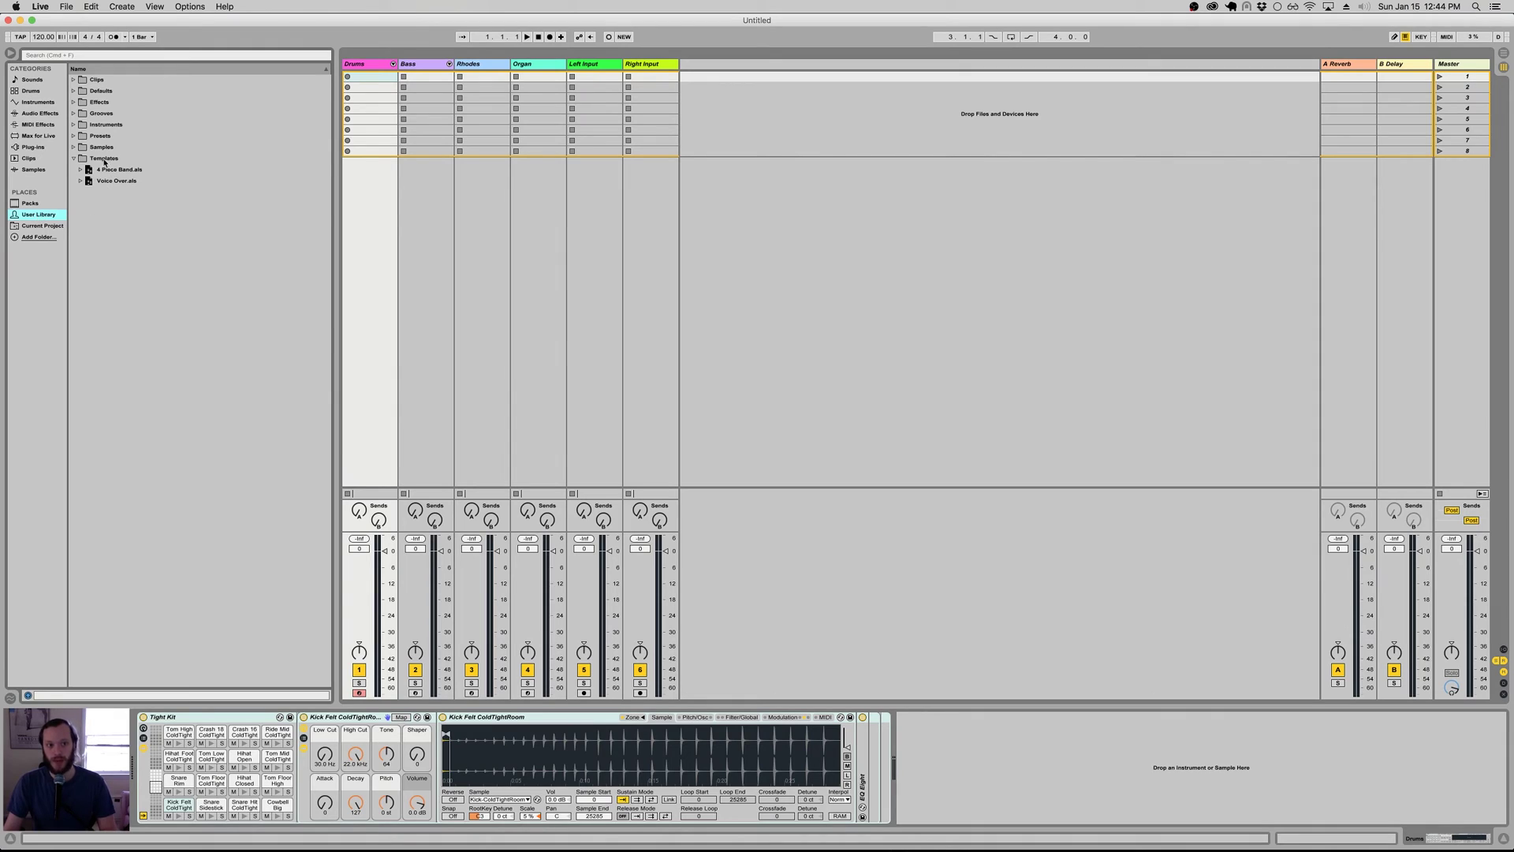
pyautogui.click(103, 159)
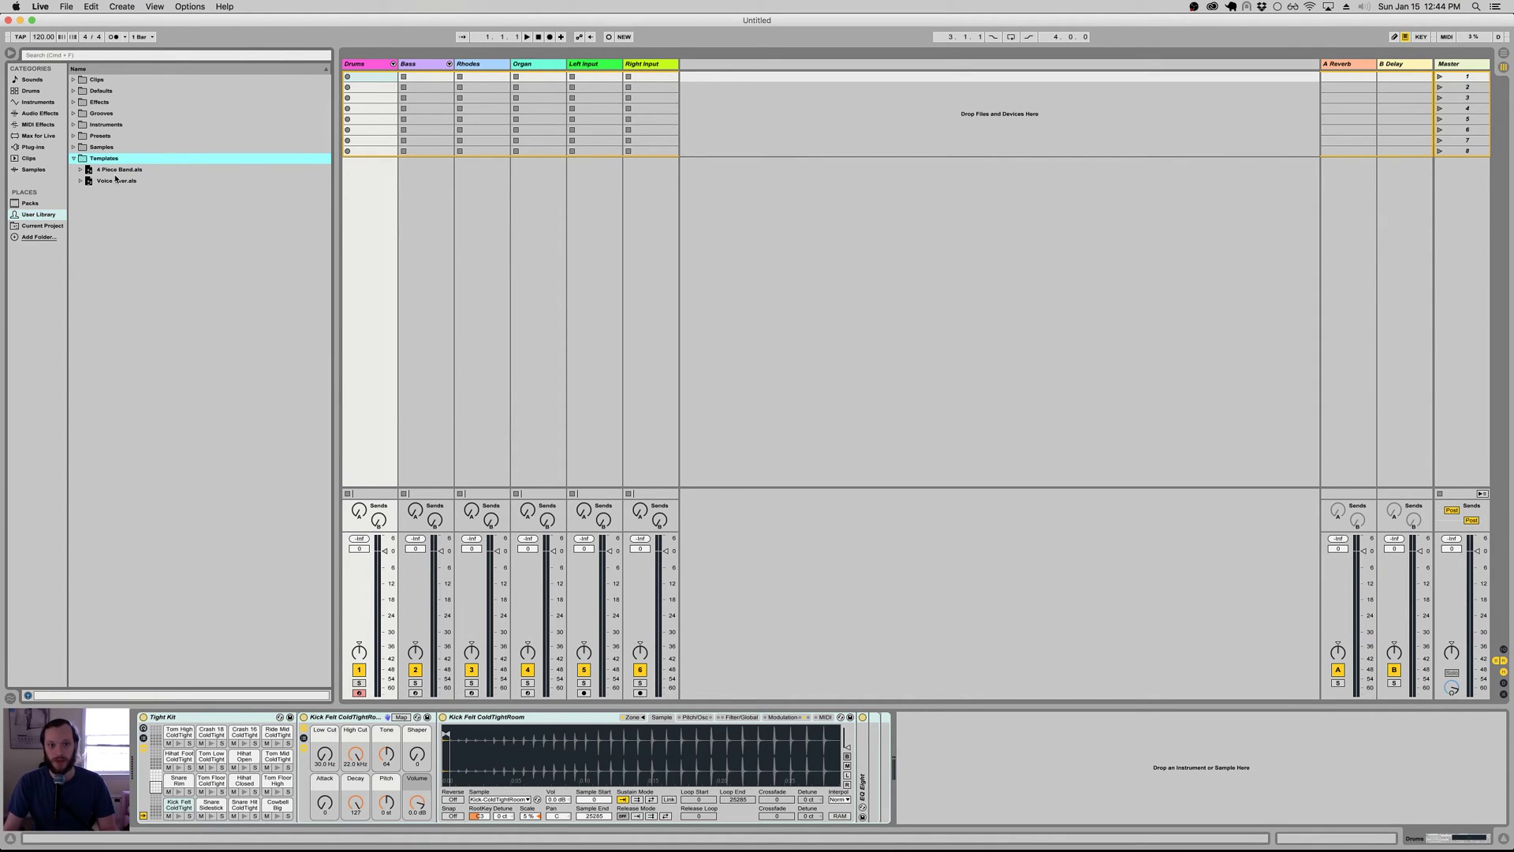
# Select the Bass through Right Input tracks and delete them, keeping only Drums.
pyautogui.click(446, 67)
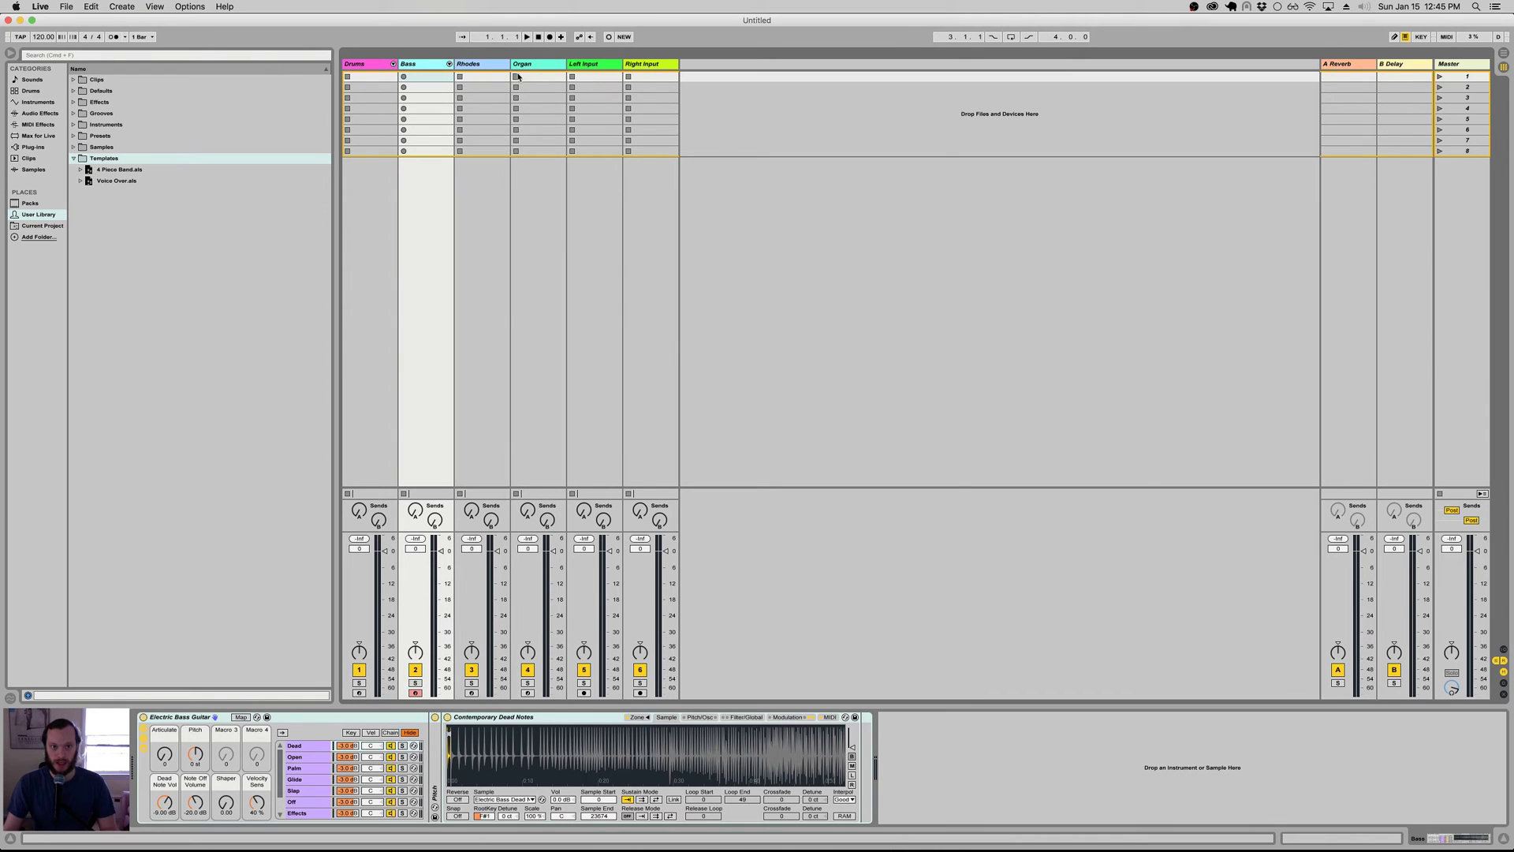
pyautogui.click(646, 66)
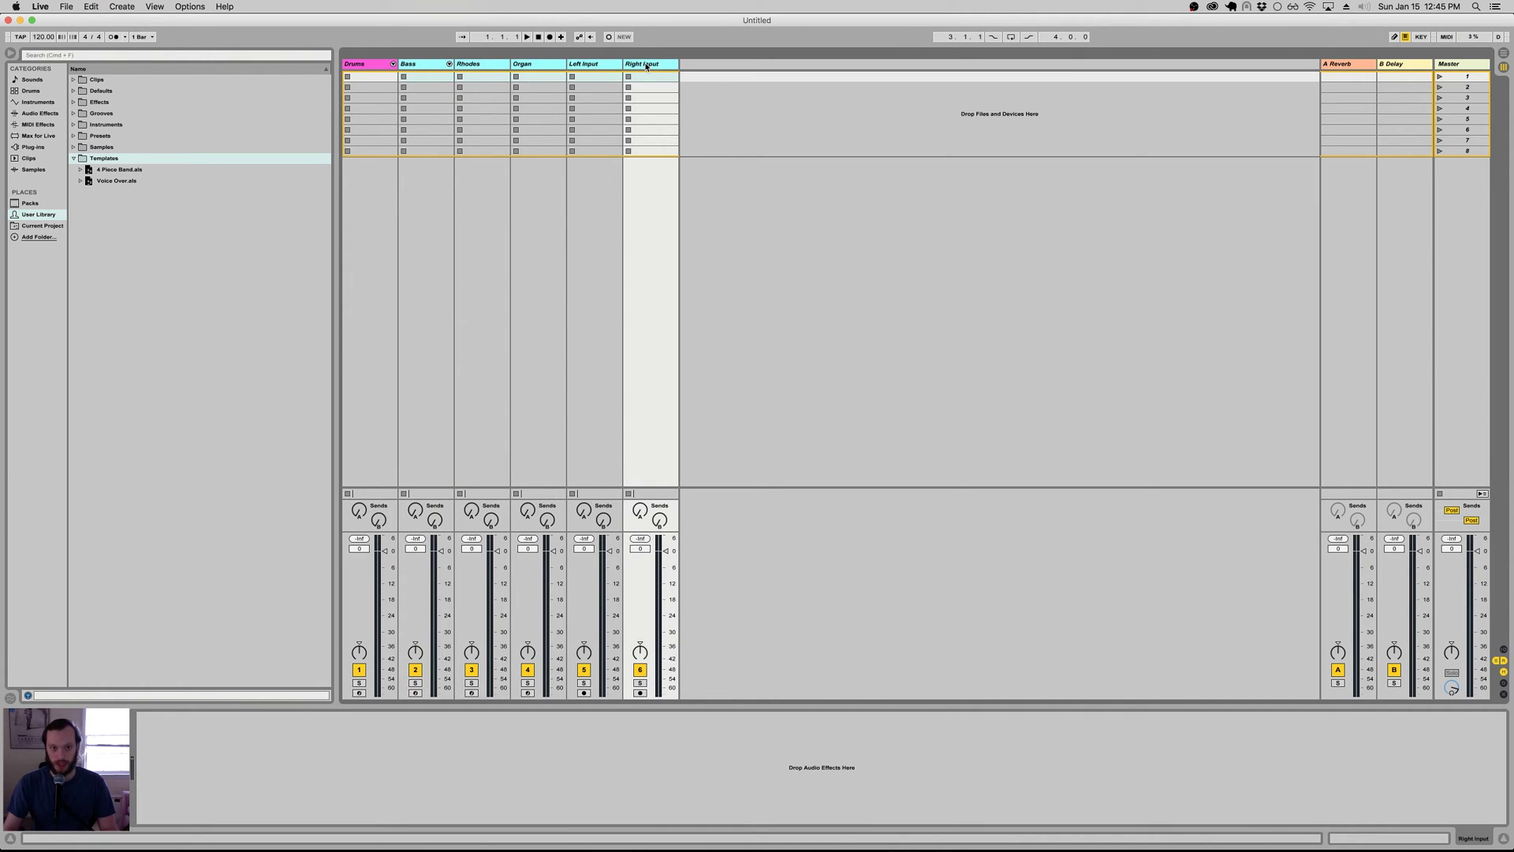
pyautogui.press('Delete')
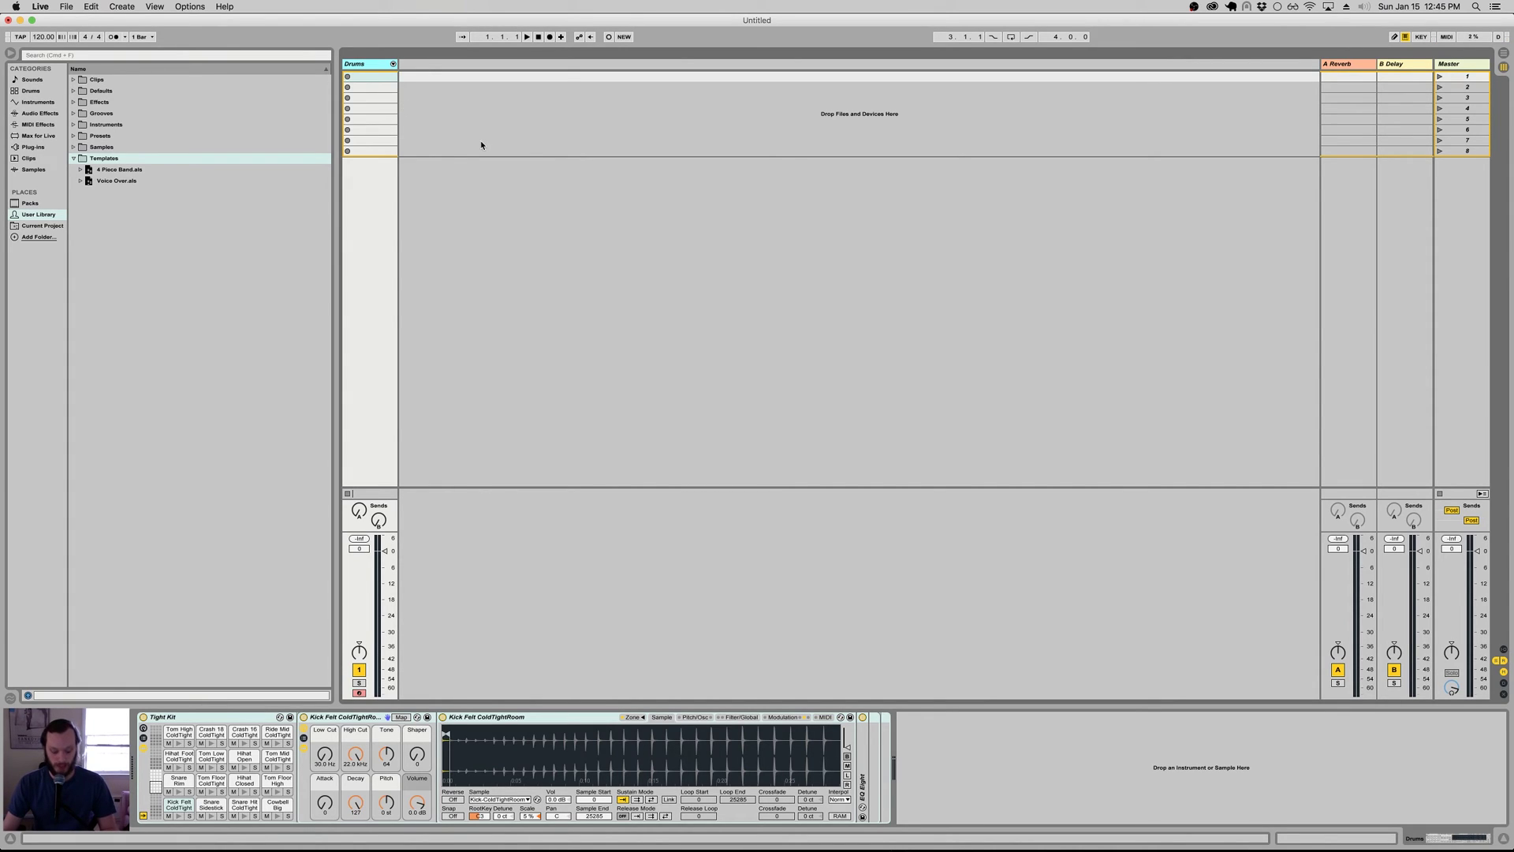
# Save the one-track set as 'Drum Rack' in the User Library Templates folder.
pyautogui.press('super+s')
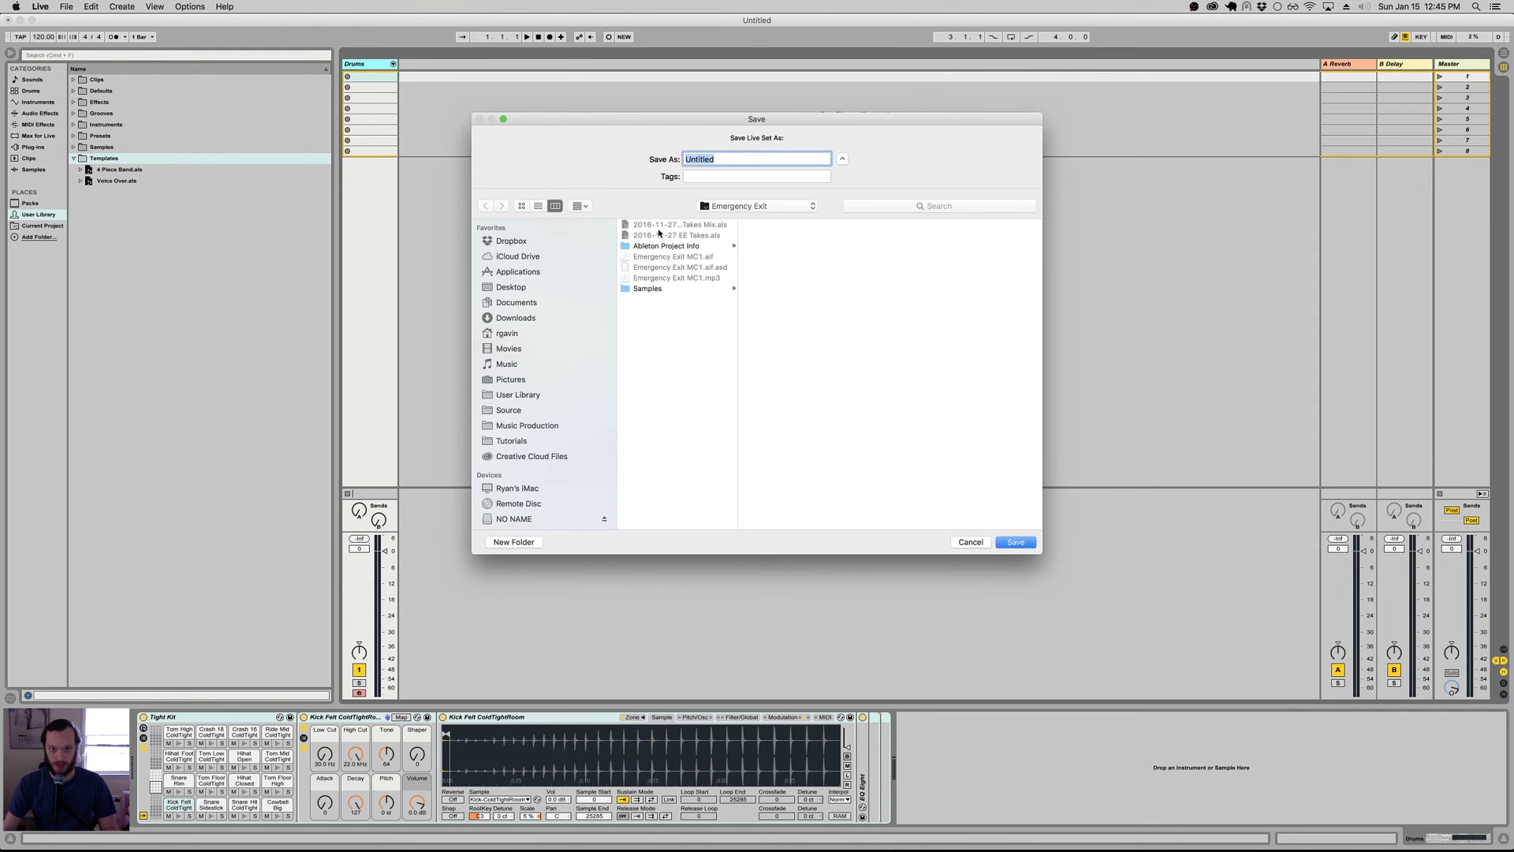
pyautogui.click(527, 396)
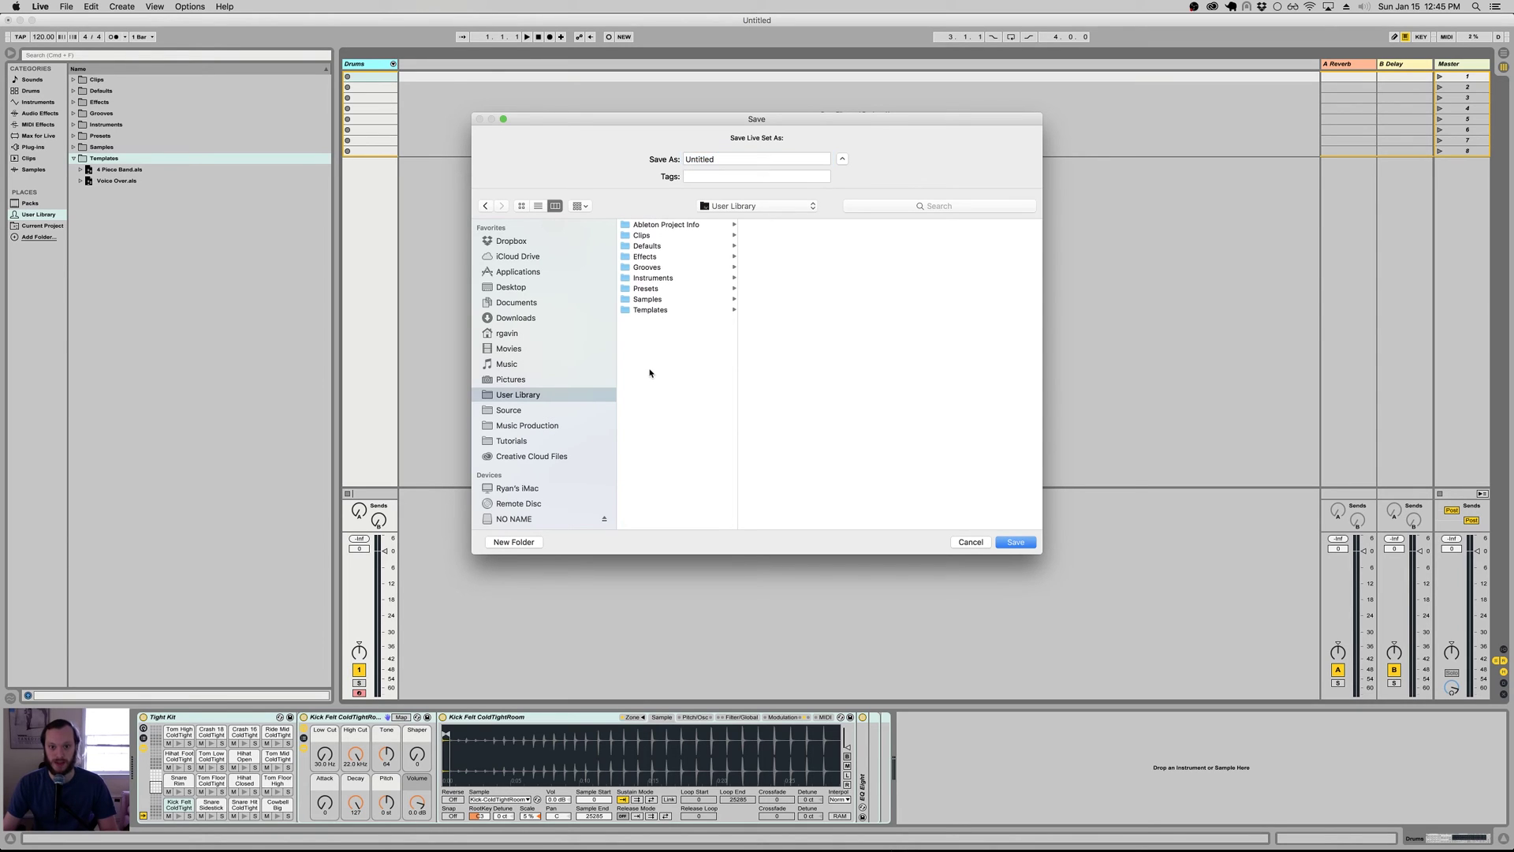
pyautogui.click(641, 312)
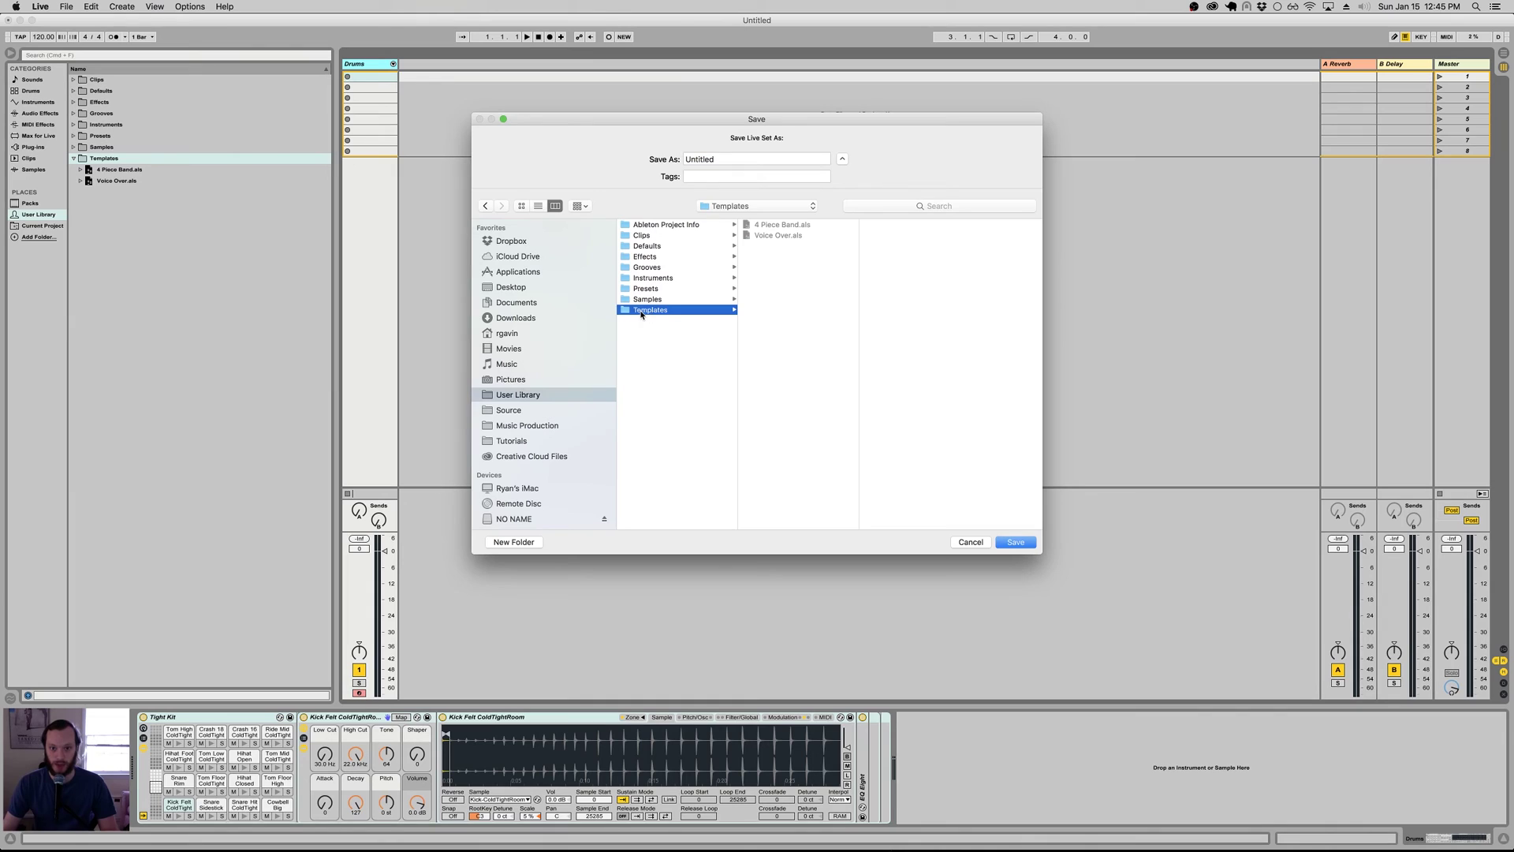
pyautogui.doubleClick(750, 159)
pyautogui.write('Drum')
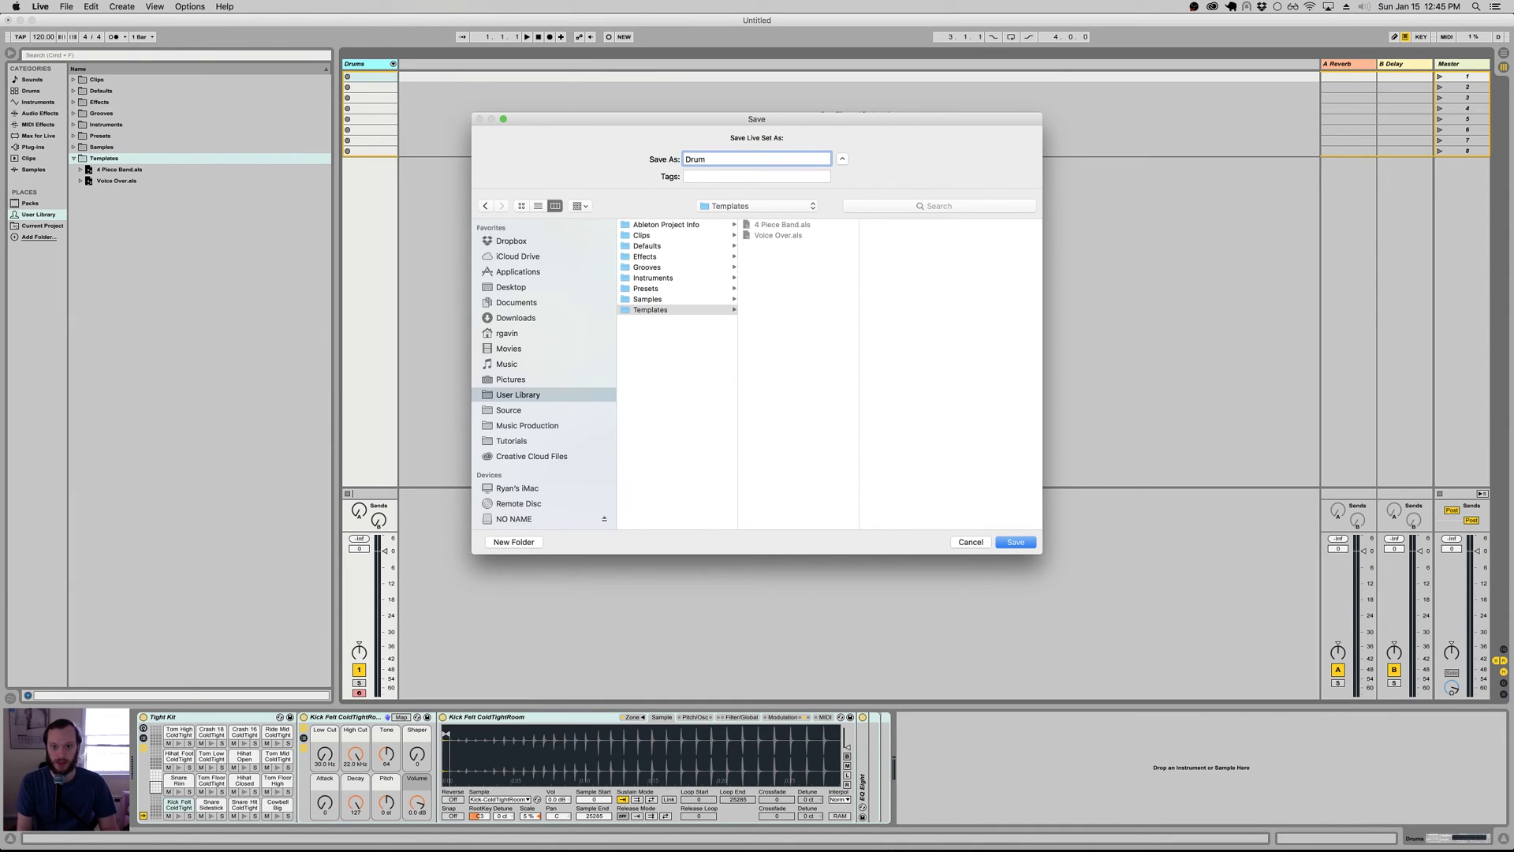
pyautogui.write(' Rack')
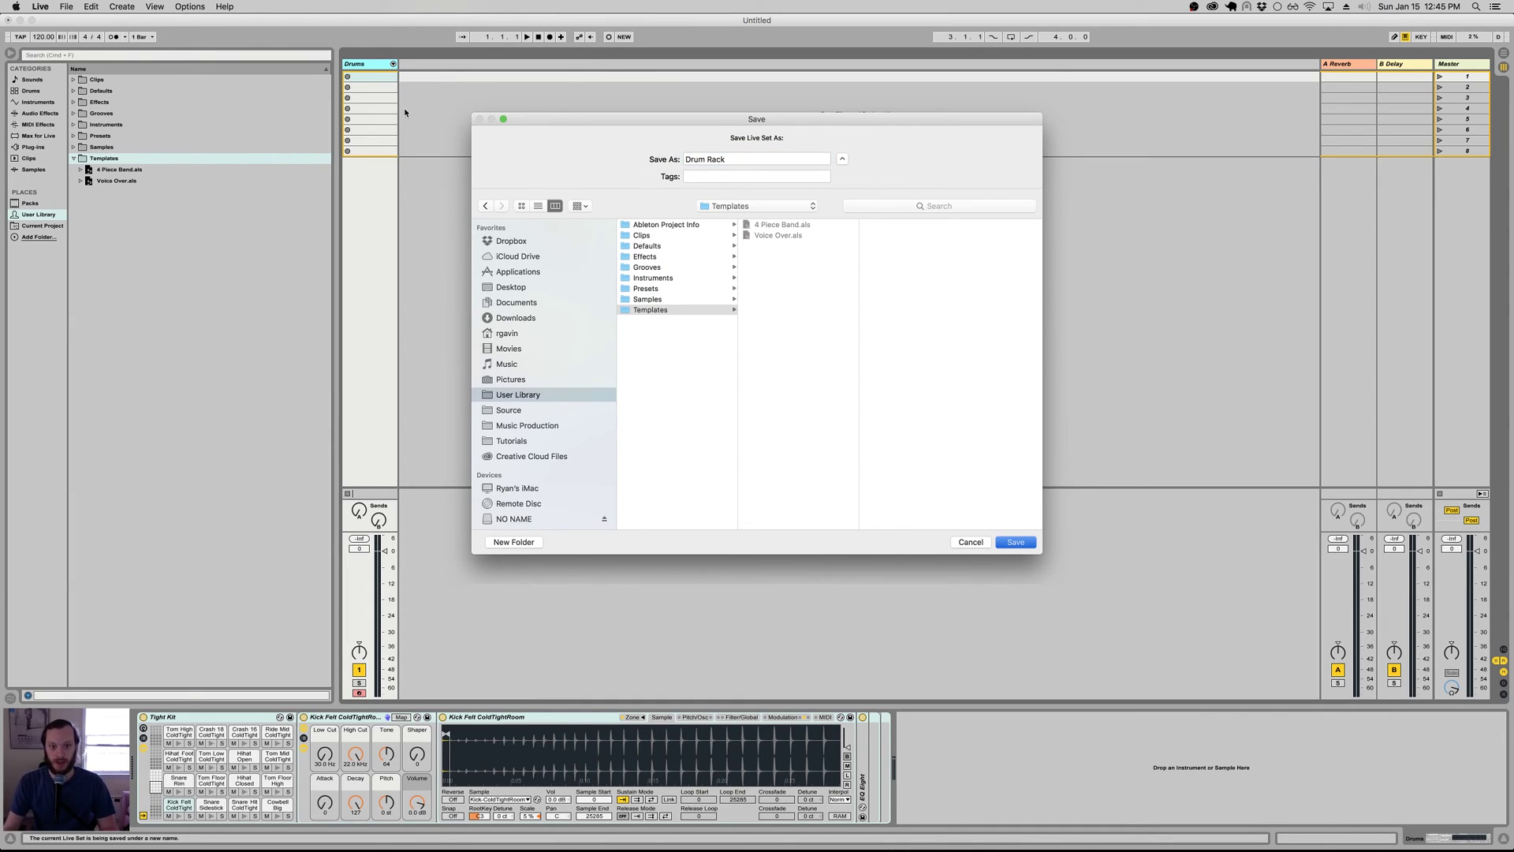
pyautogui.press('Return')
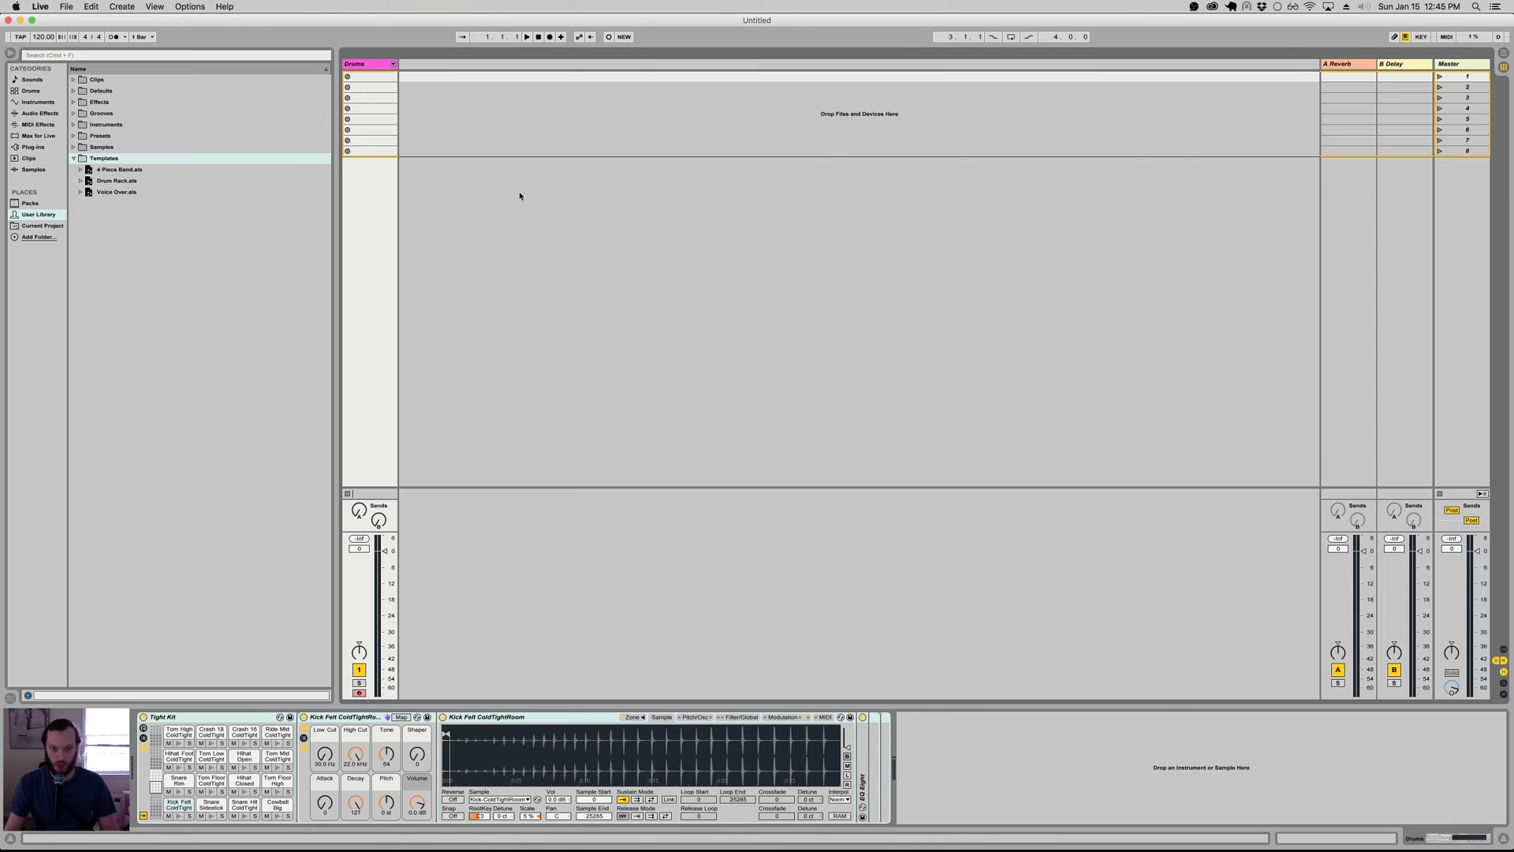
# Start a new set, then load Drum Rack.als from the browser's Templates folder.
pyautogui.press('super+n')
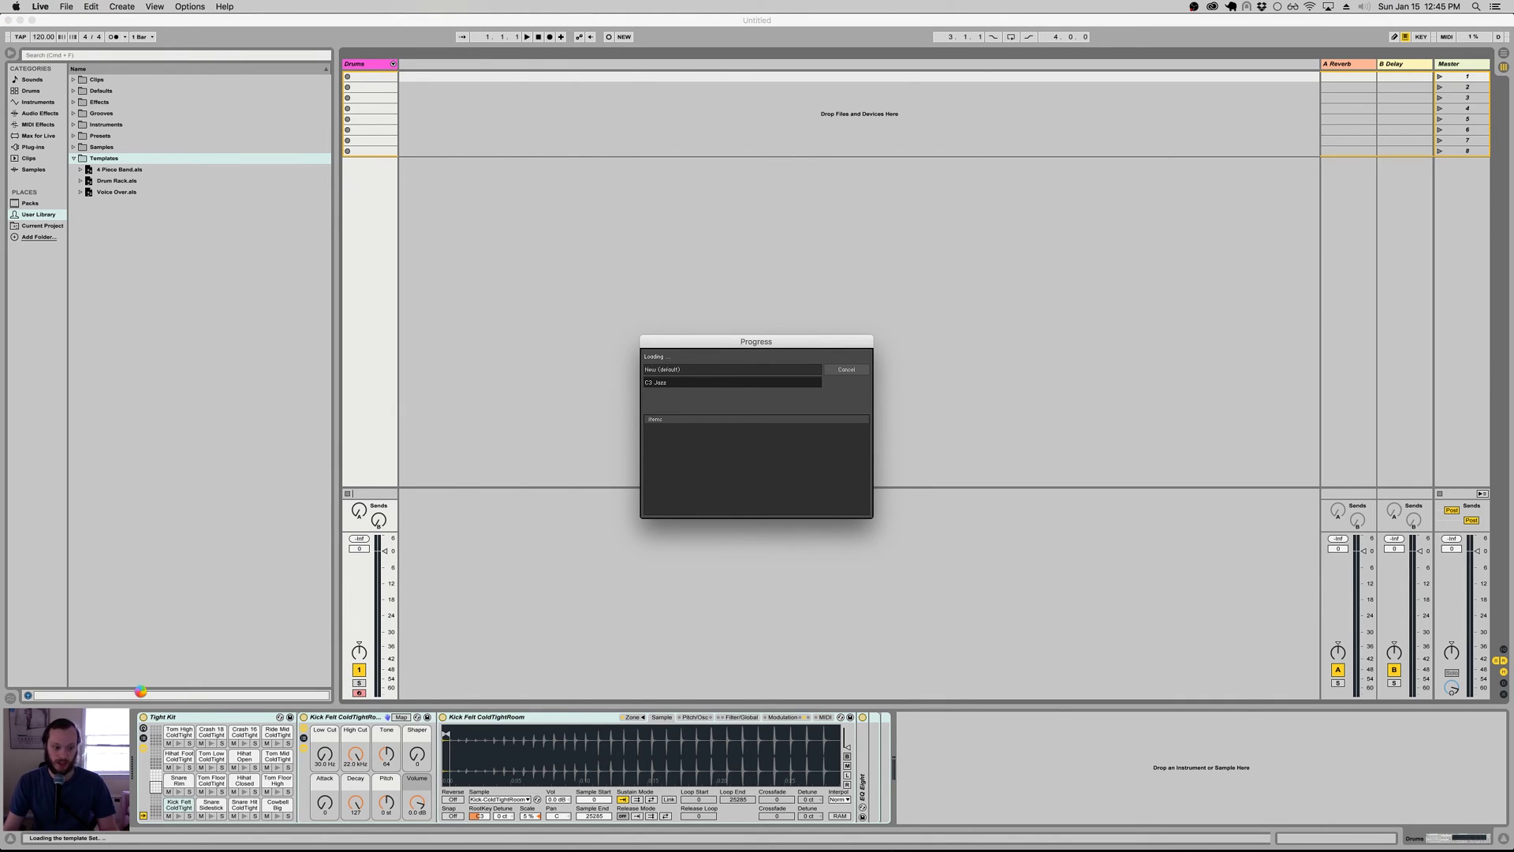
pyautogui.click(115, 182)
pyautogui.click(115, 193)
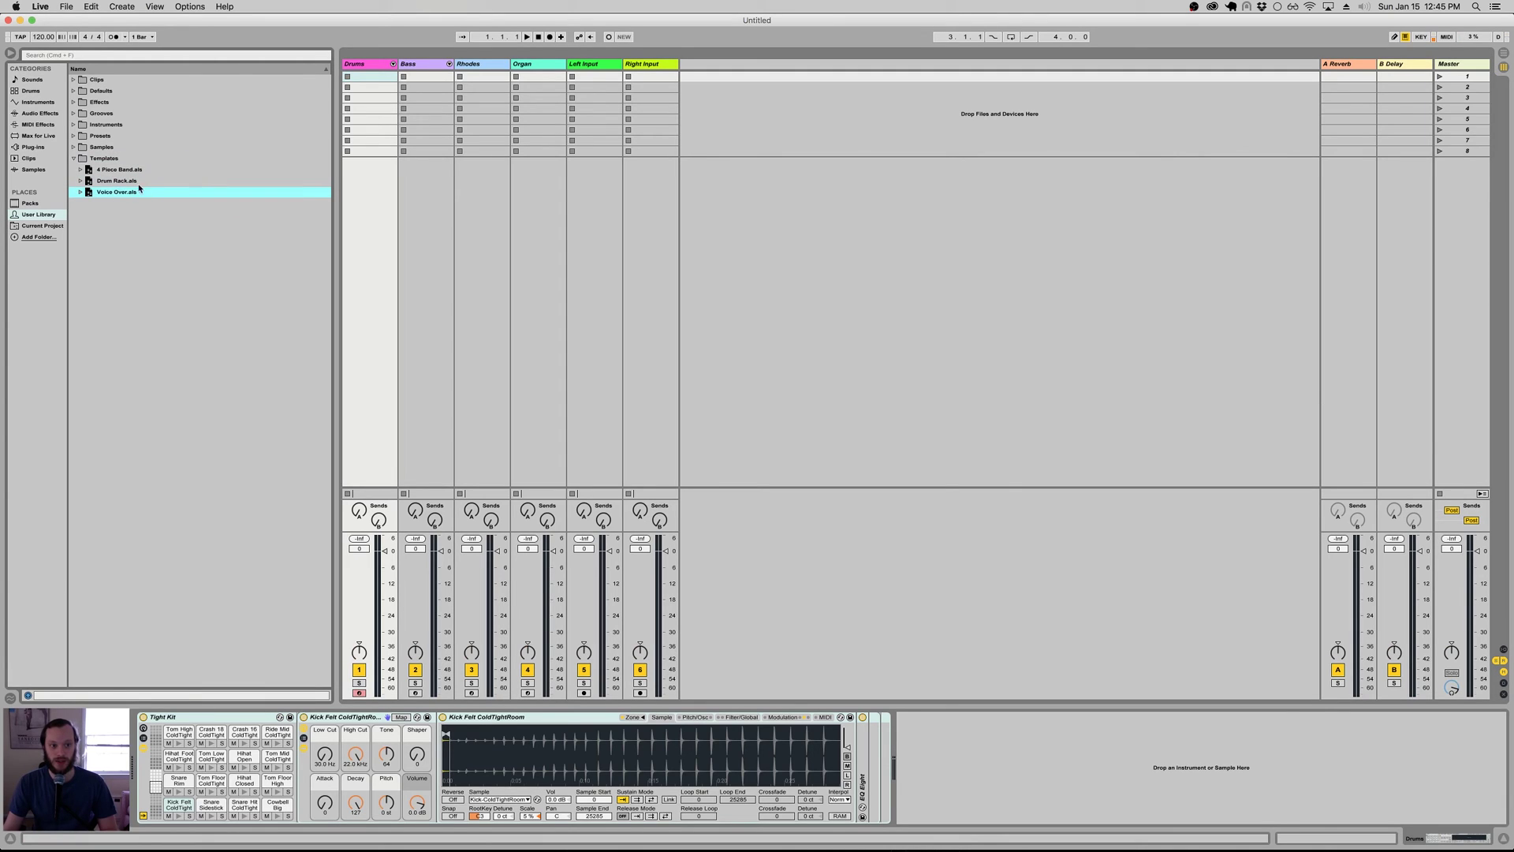
pyautogui.click(137, 183)
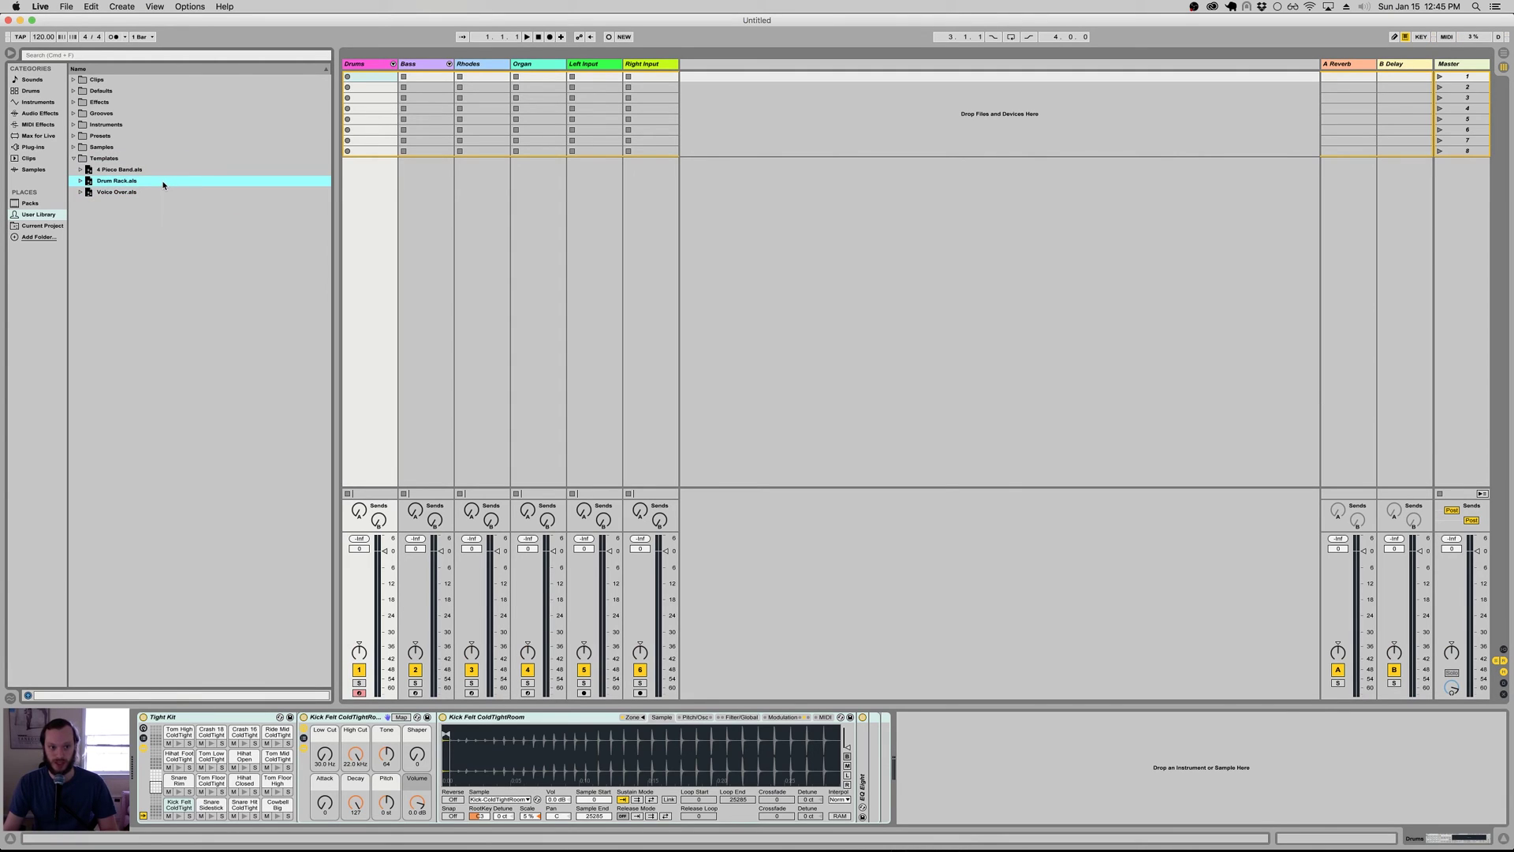
pyautogui.doubleClick(163, 182)
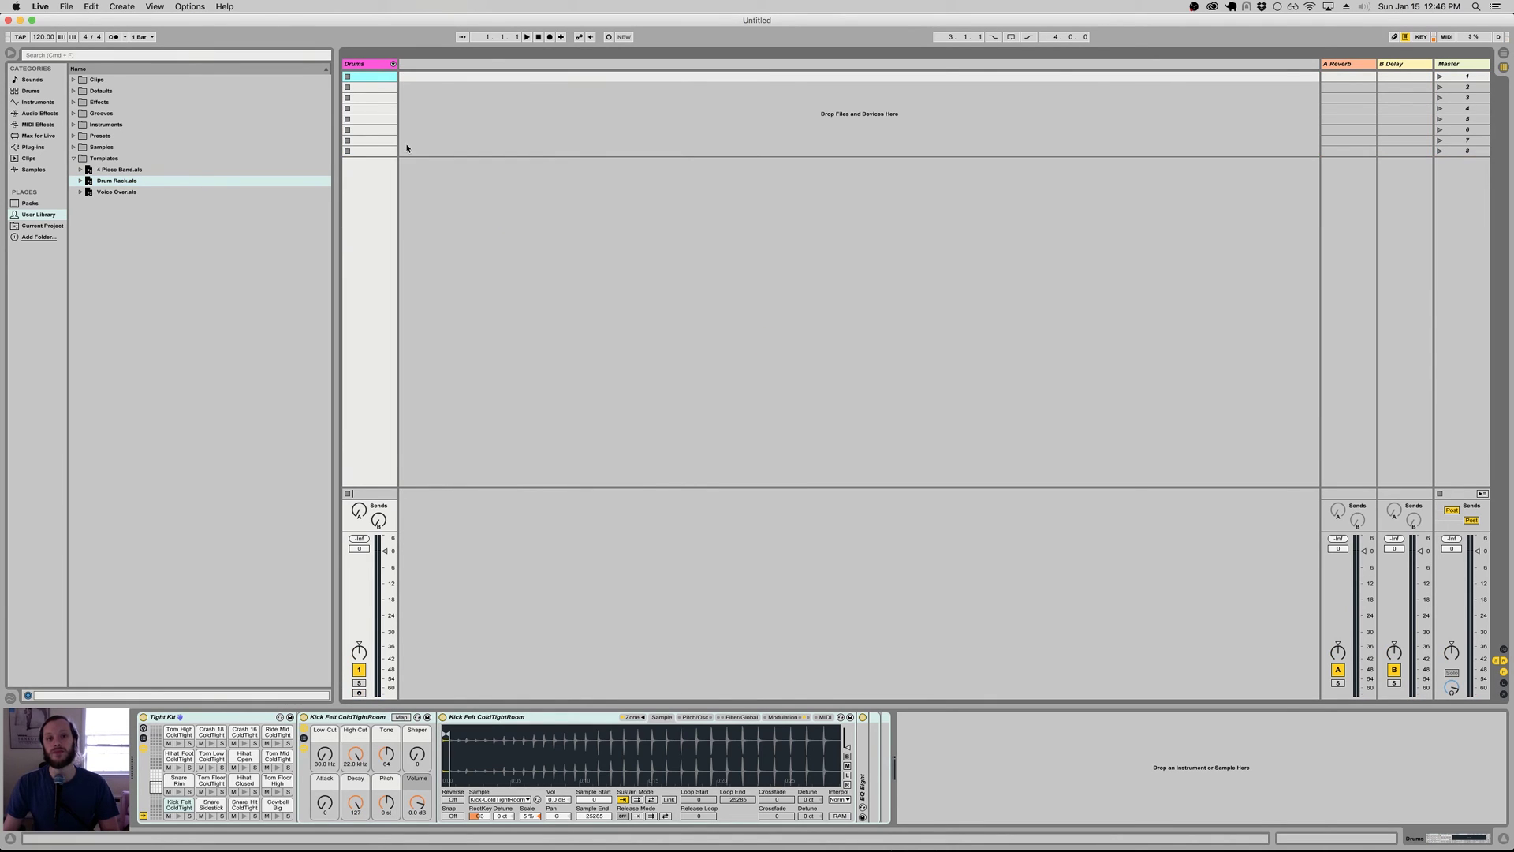
# Create an empty MIDI clip in Drums slot 1 and bring up the Save dialog.
pyautogui.doubleClick(384, 78)
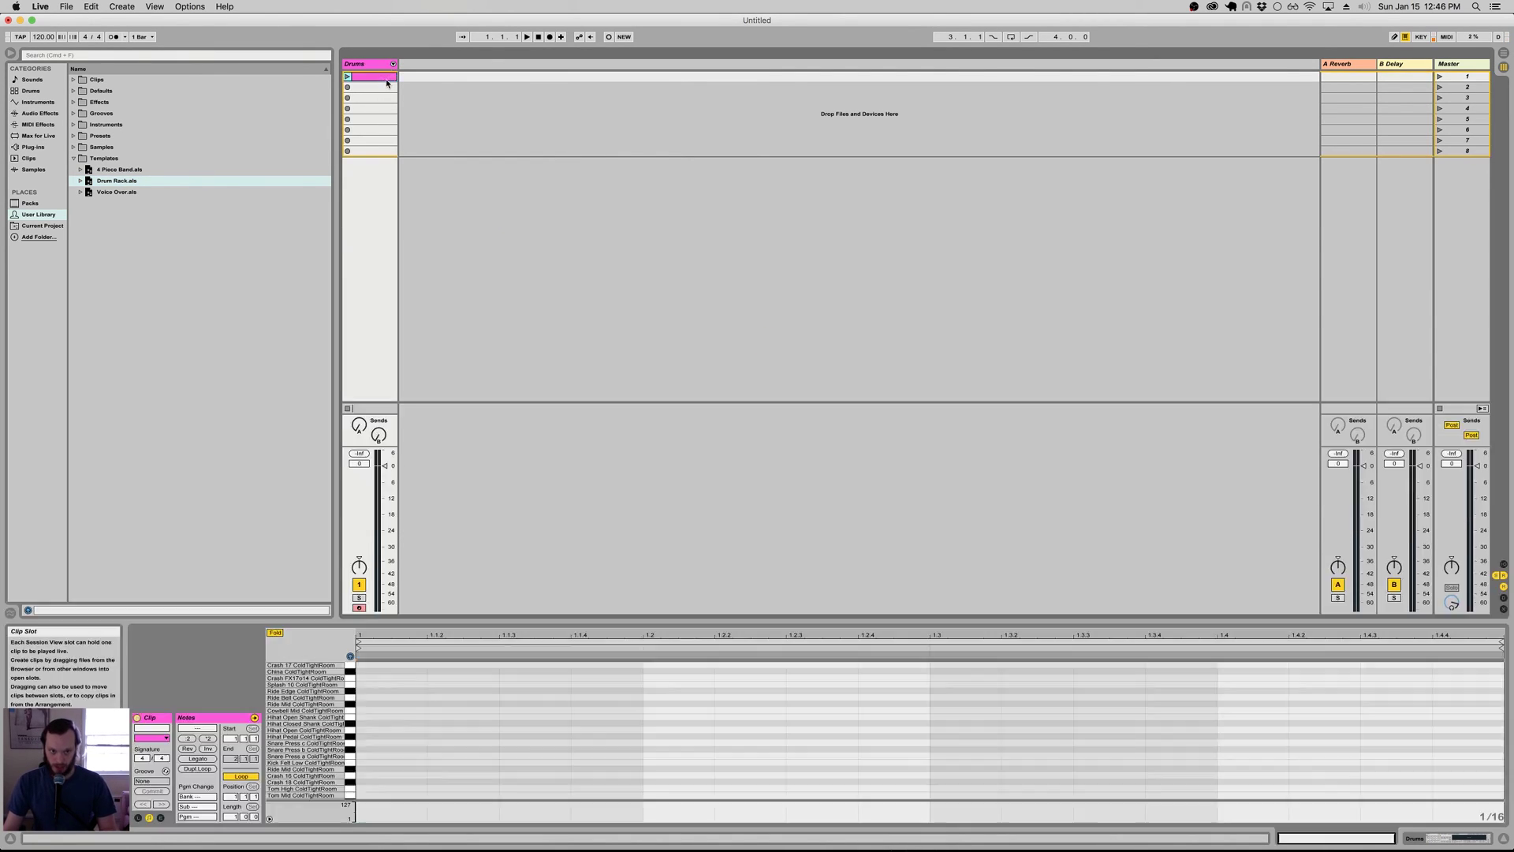
pyautogui.scroll(5, 418, 751)
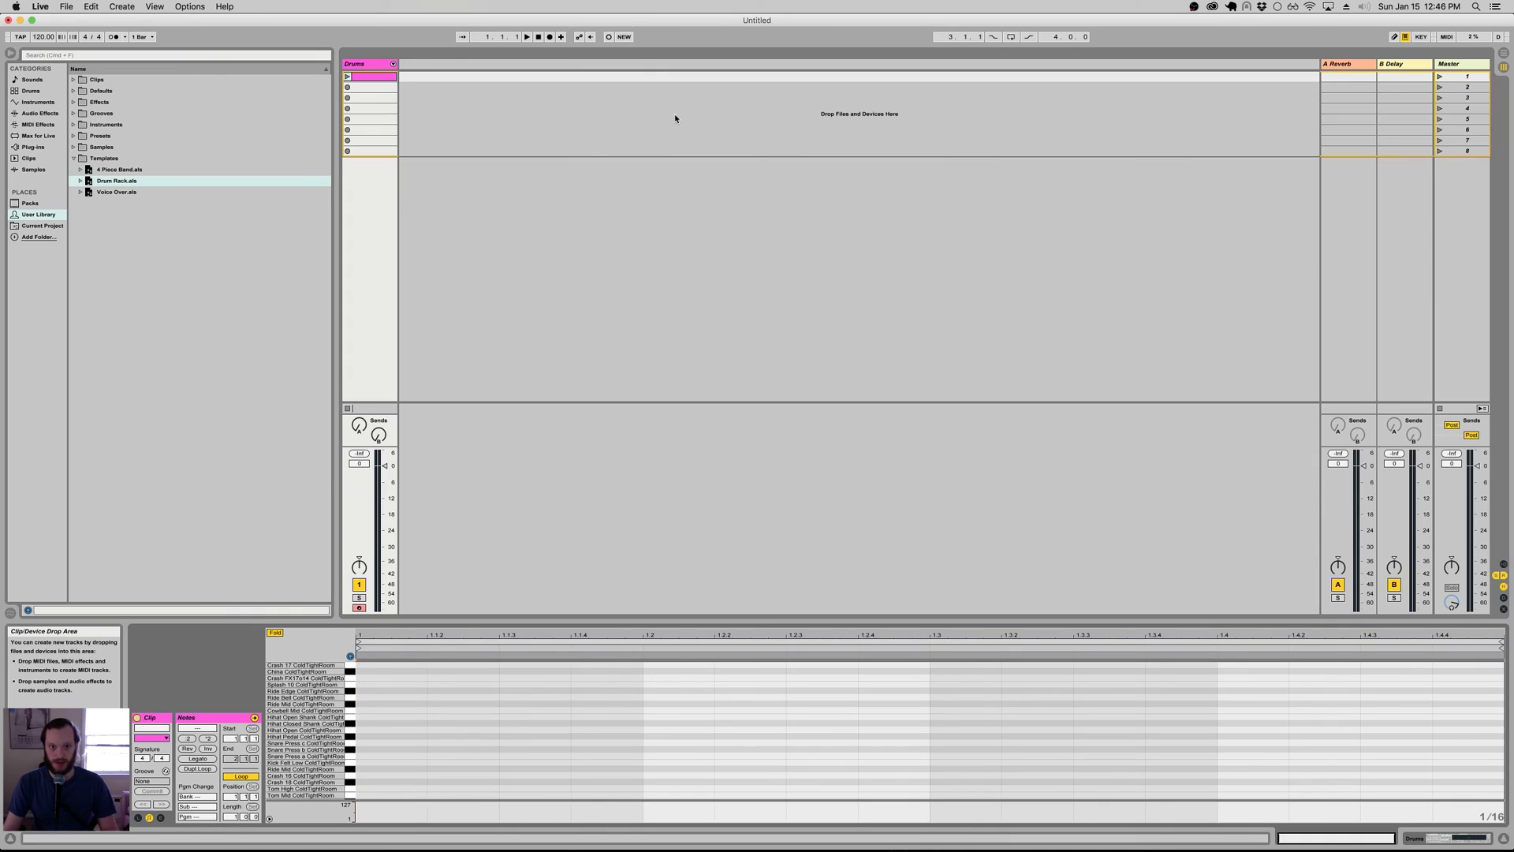
pyautogui.press('super+s')
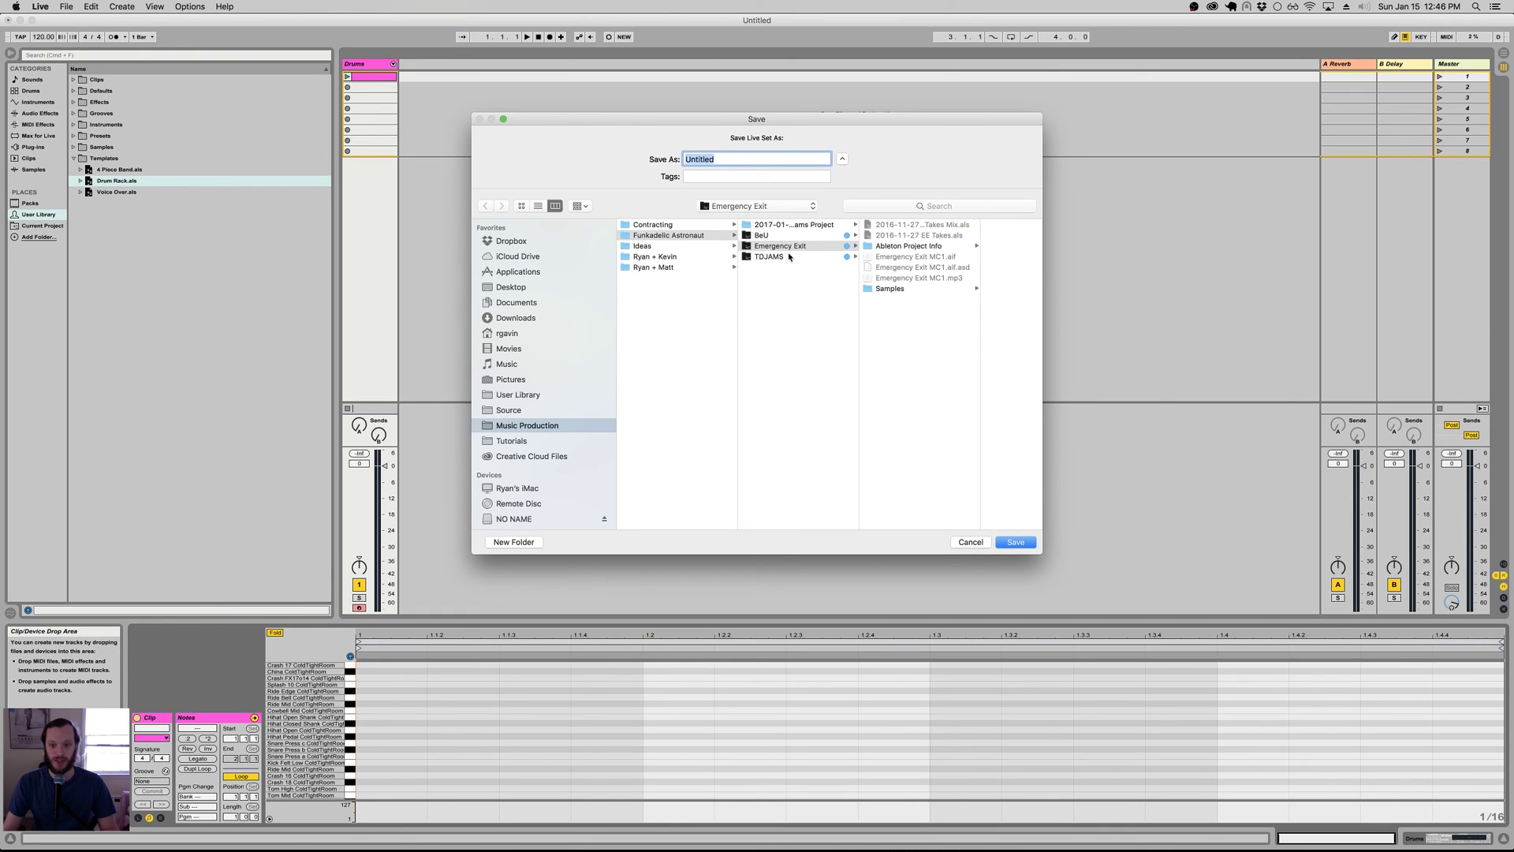
# Cancel the Save dialog without saving the set.
pyautogui.click(968, 542)
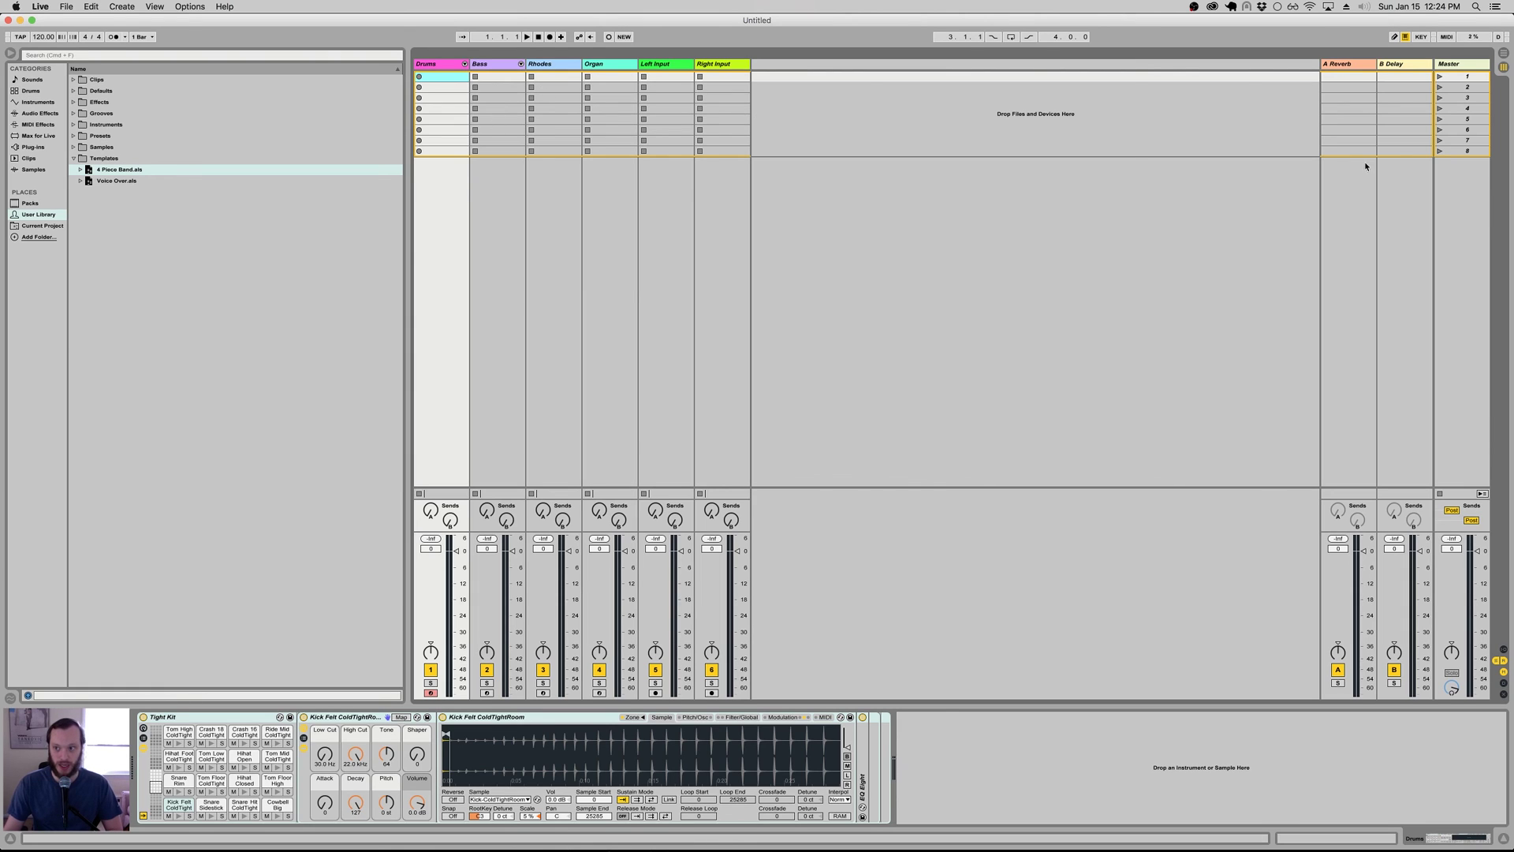
pyautogui.click(1467, 75)
pyautogui.click(1467, 70)
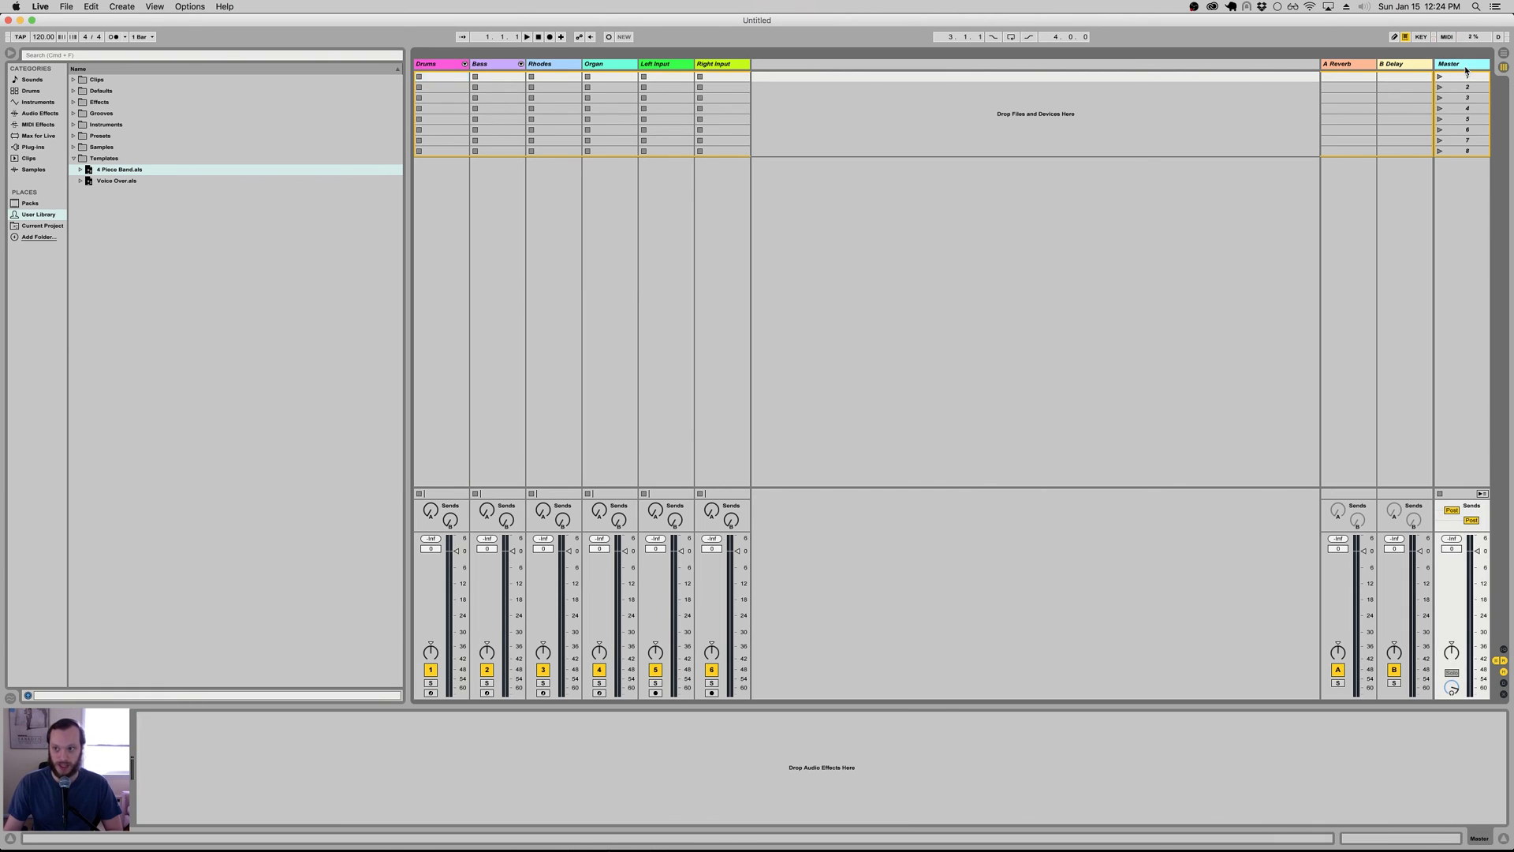
pyautogui.click(451, 71)
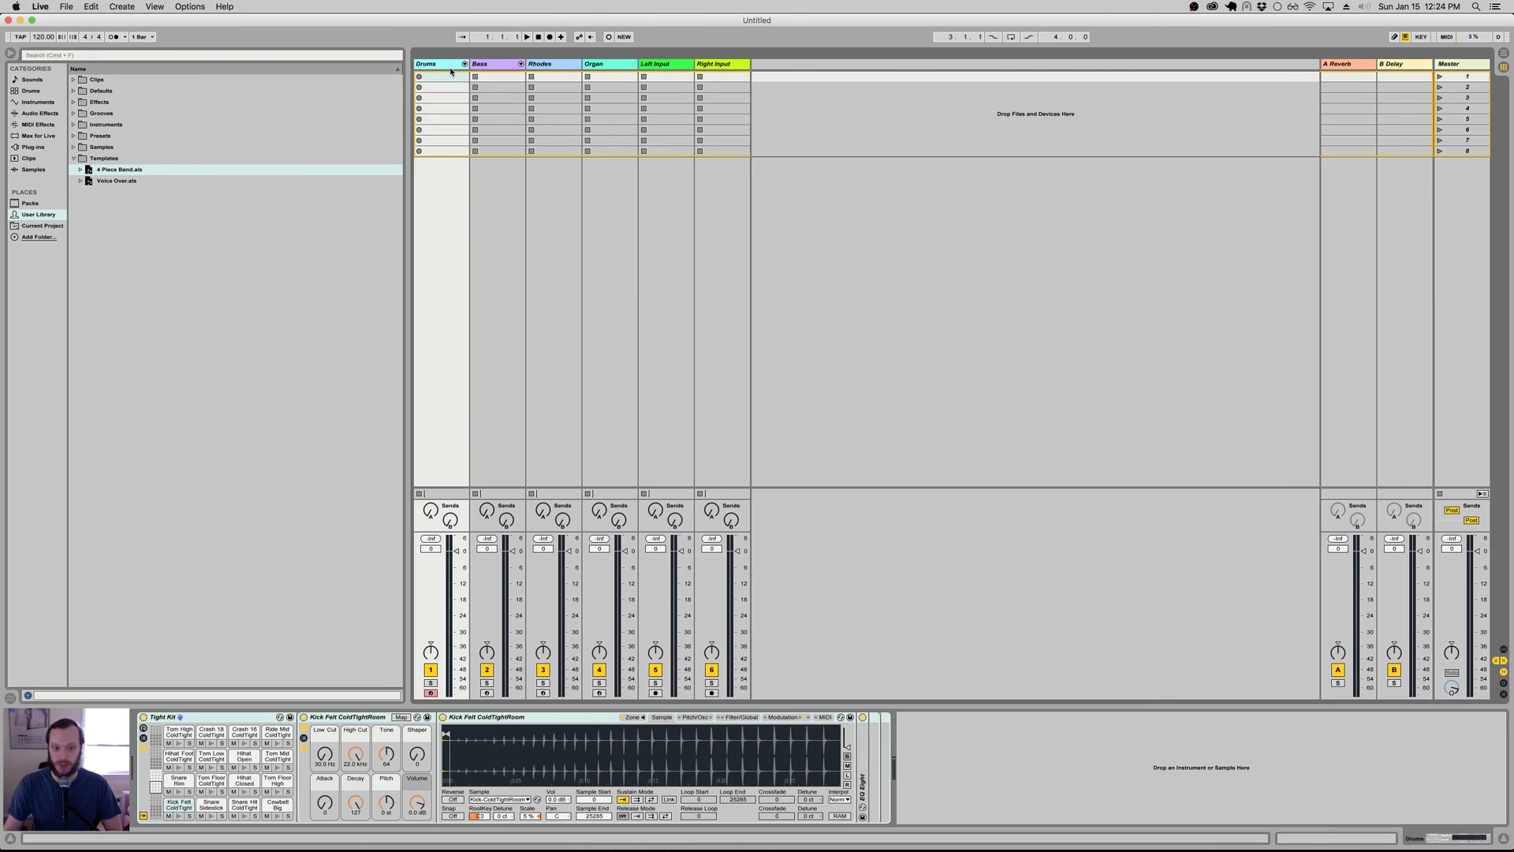